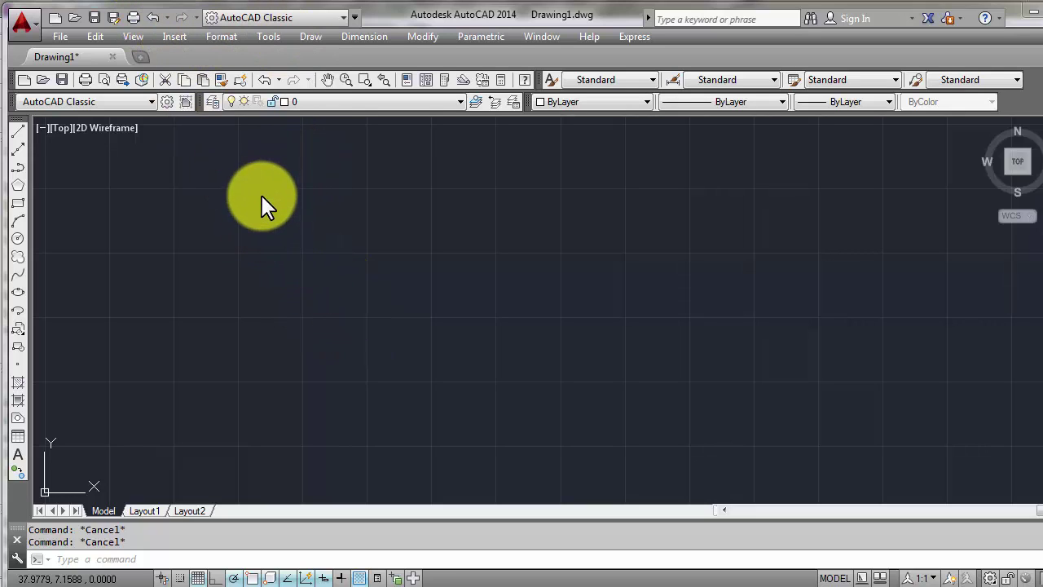
Step: Draw a square PLINE from a picked corner with 5-unit sides, closing it with C
left_click(210, 560)
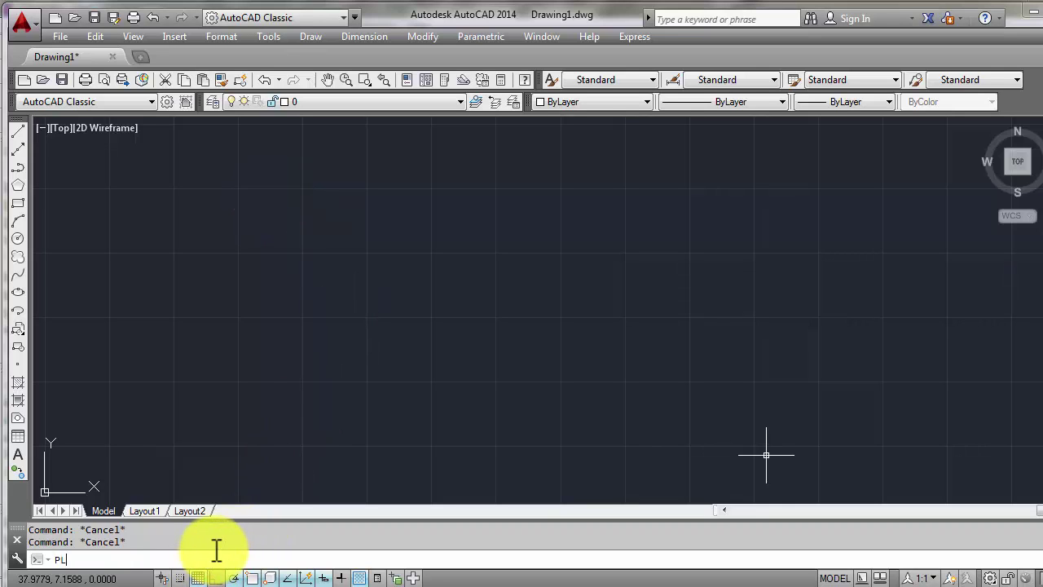
key("Return")
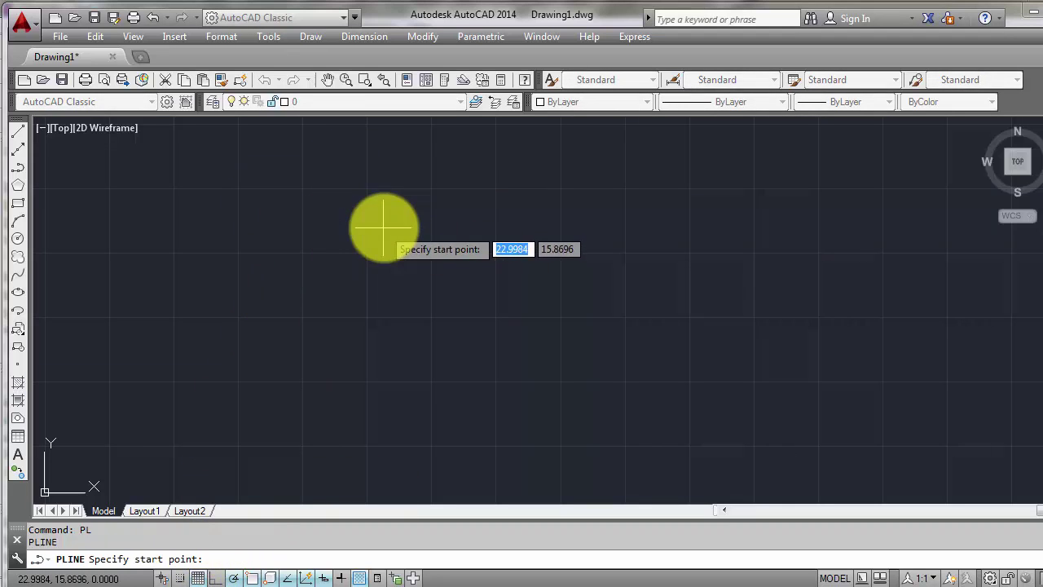
left_click(334, 219)
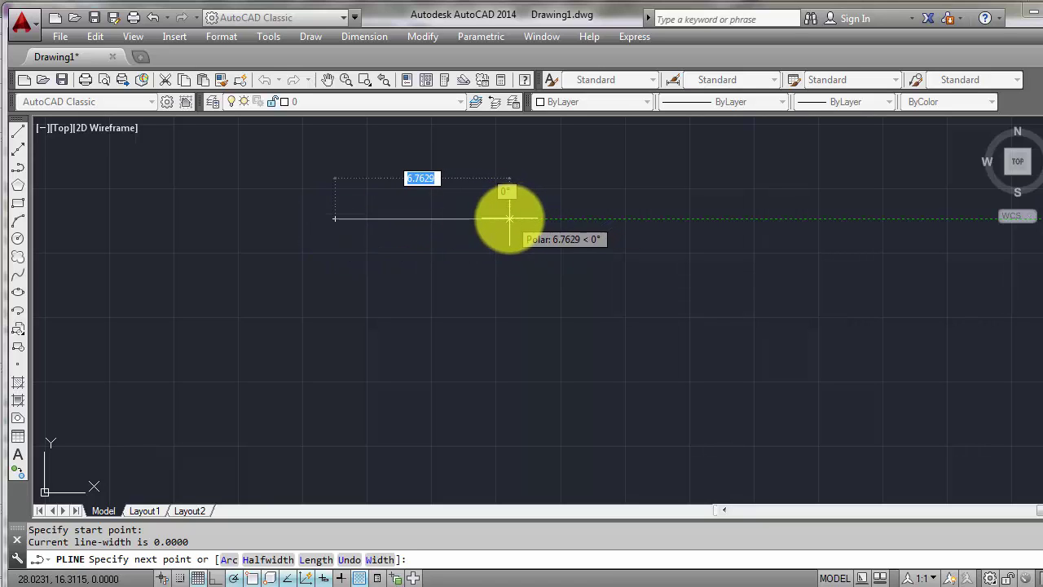
type("5")
key("Return")
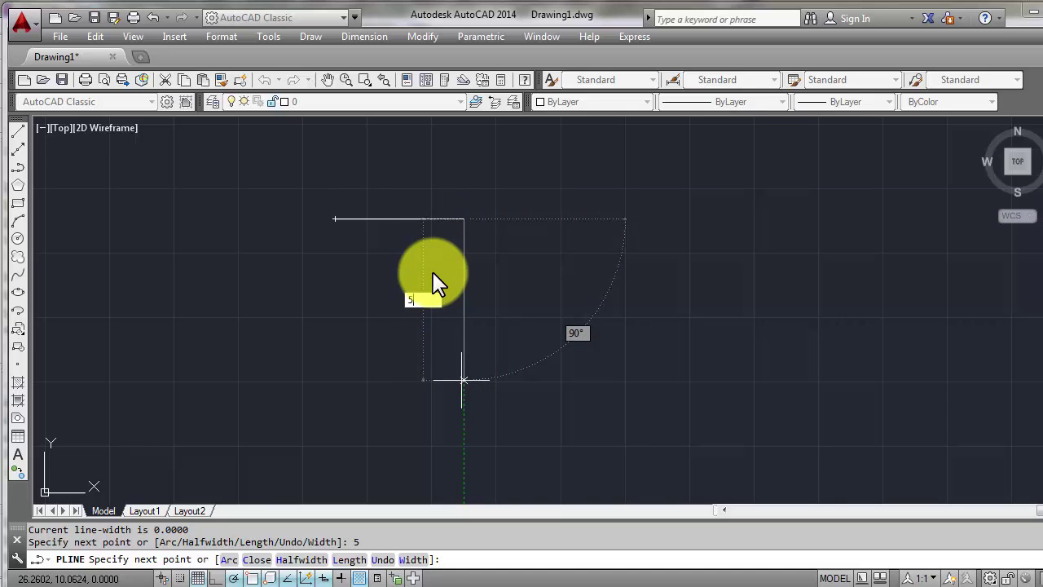
key("Return")
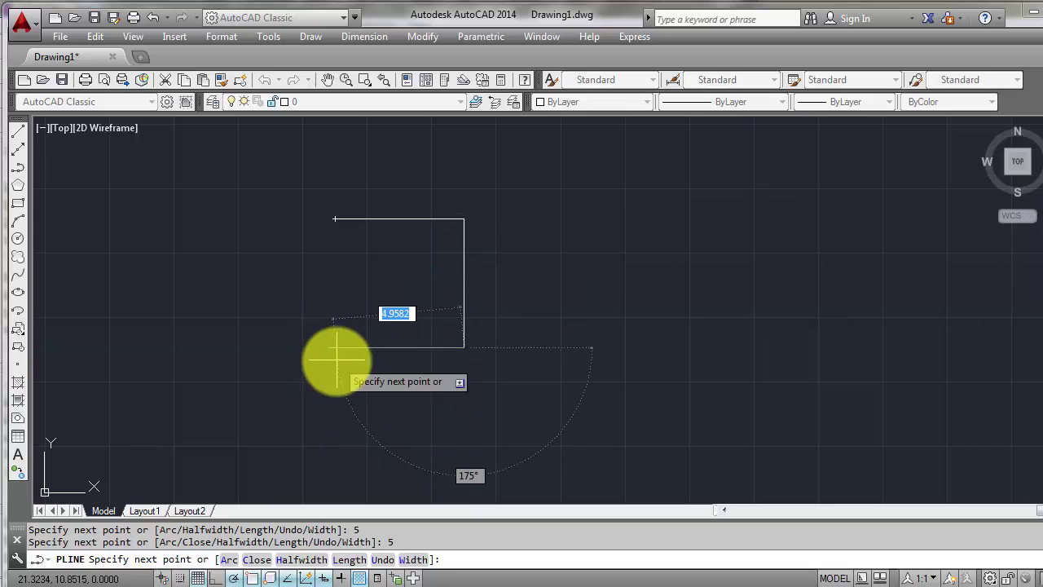
type("5")
key("Return")
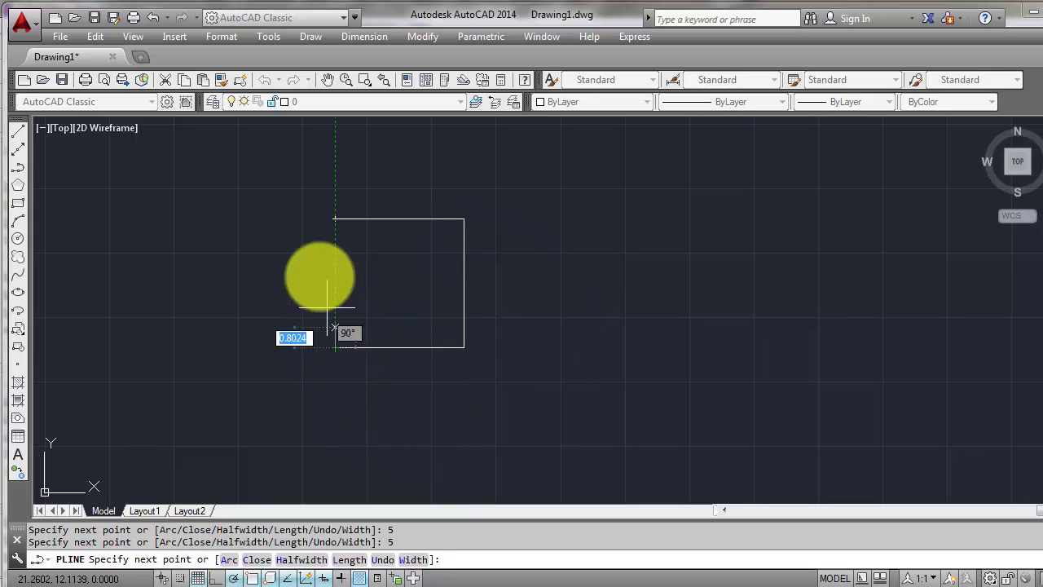
type("C")
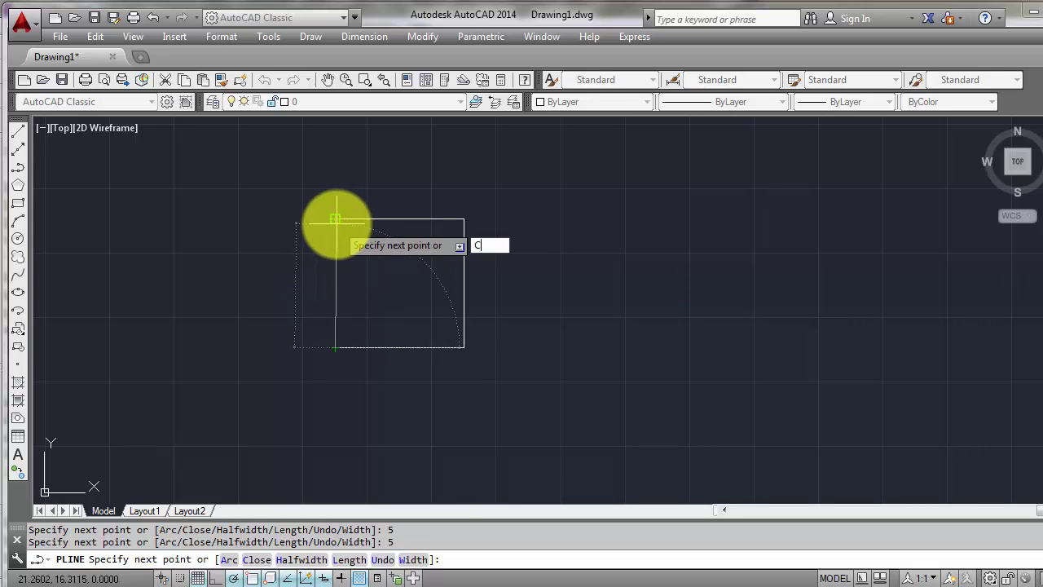
key("Return")
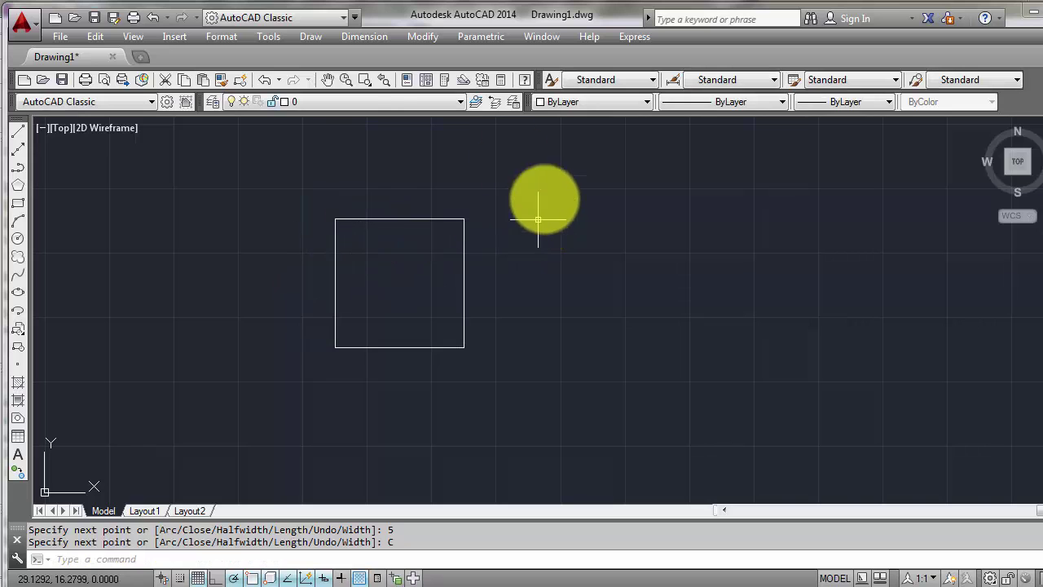
key("alt+v")
Step: Switch to the SW Isometric view and set the UCS to FRONT
key("3")
key("s")
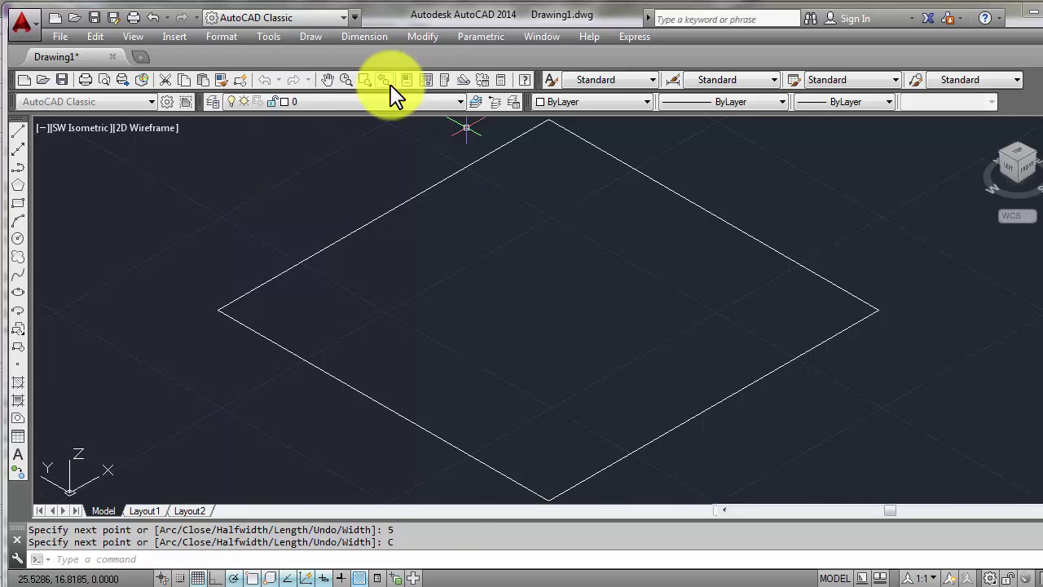
scroll(495, 236, "down", 4)
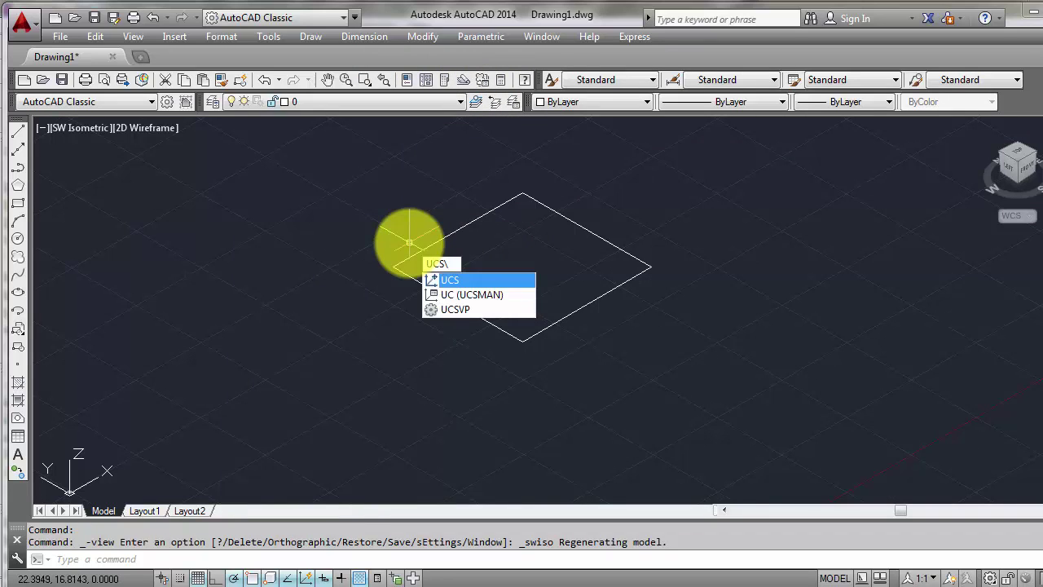
key("Return")
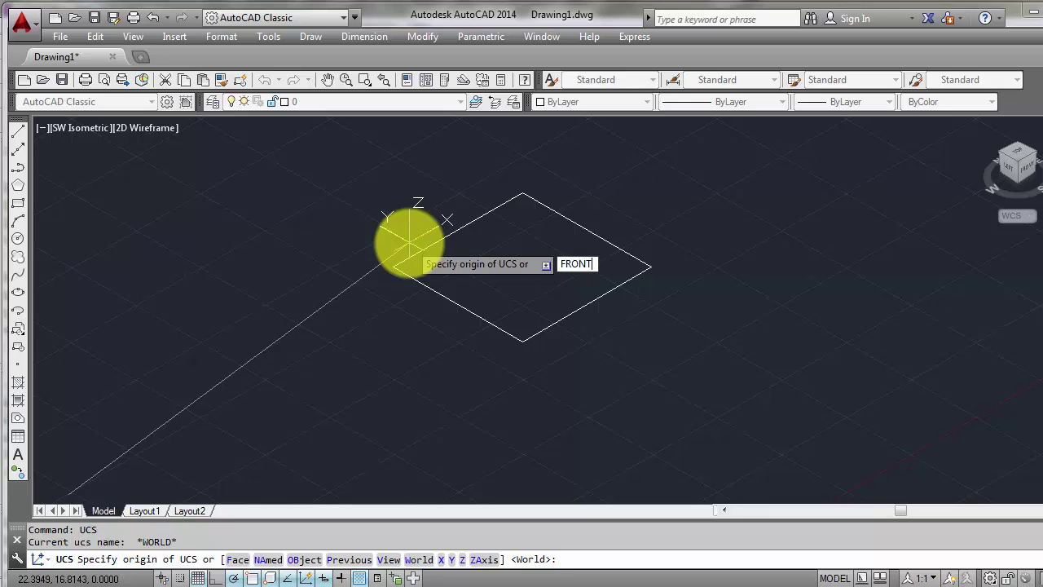
key("Return")
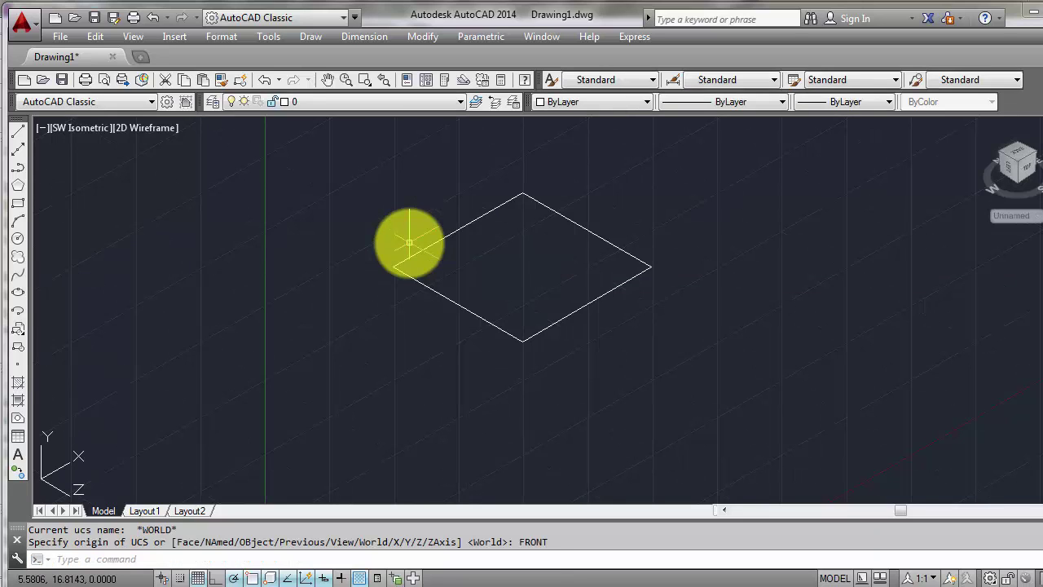
Step: Draw a 4-unit vertical polyline column down from the square's left corner
type("L")
key("Return")
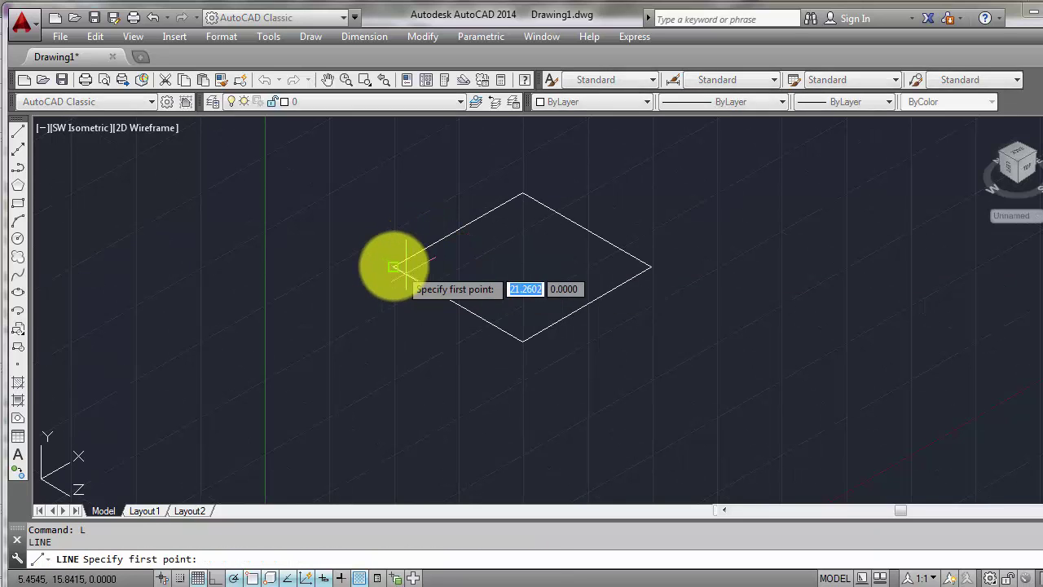
key("Escape")
type("pl")
key("Return")
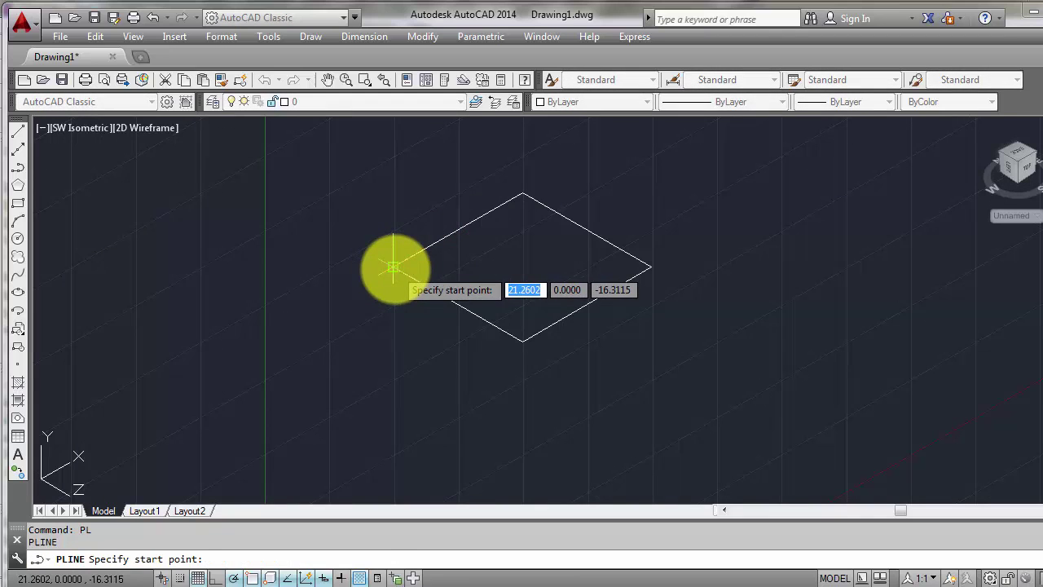
left_click(395, 267)
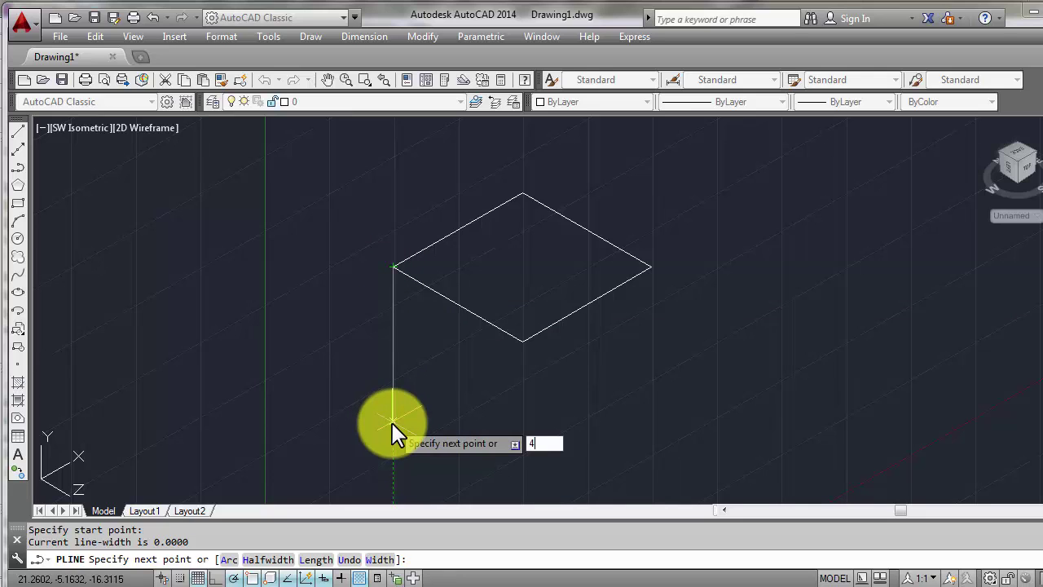
key("Return")
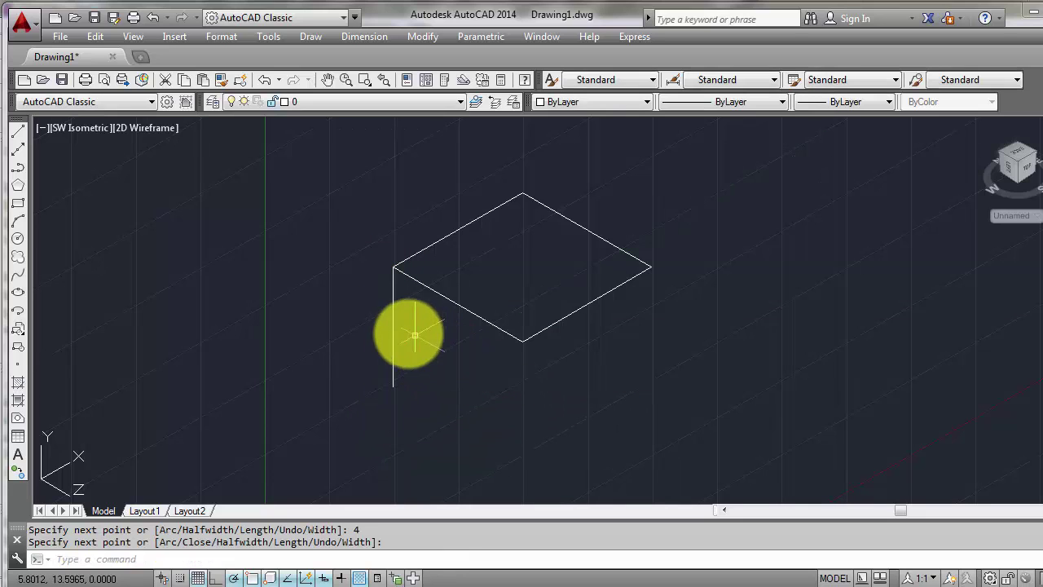
key("Escape")
Step: Copy the column from its top end to the square's other corners
left_click(417, 328)
left_click(348, 355)
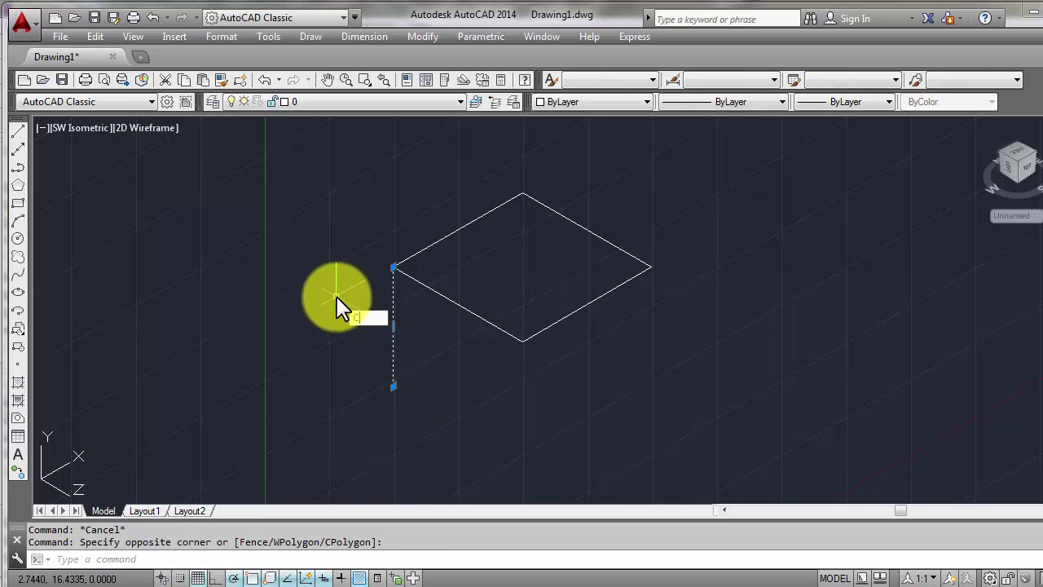
type("o")
key("Return")
left_click(394, 267)
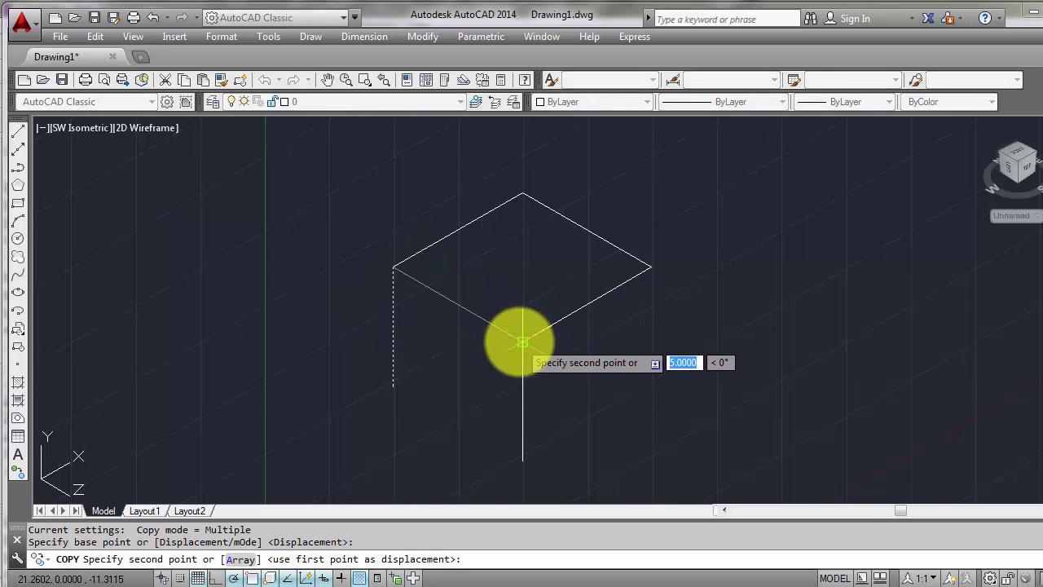
left_click(522, 342)
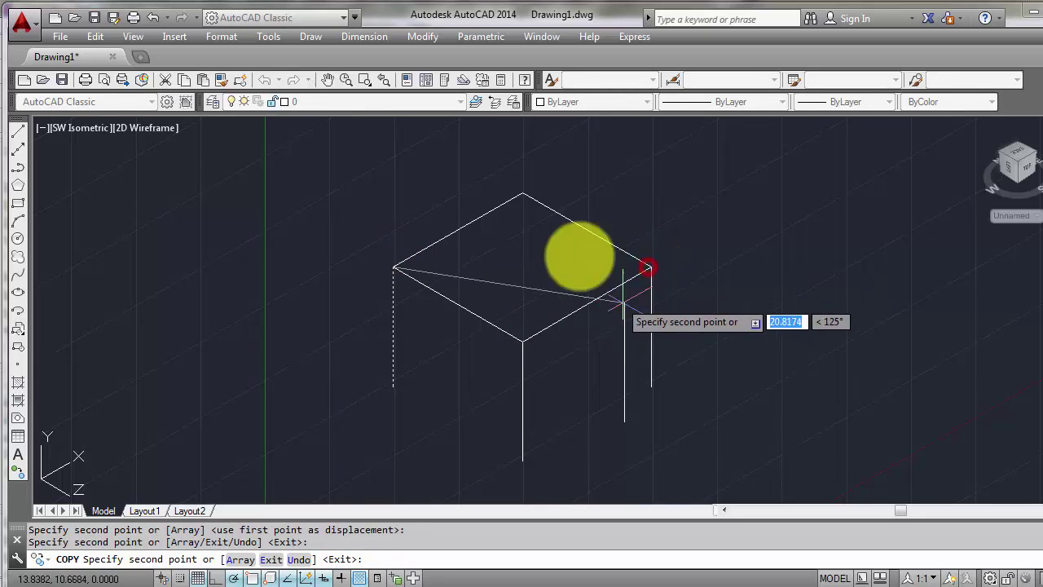
left_click(522, 193)
key("Escape")
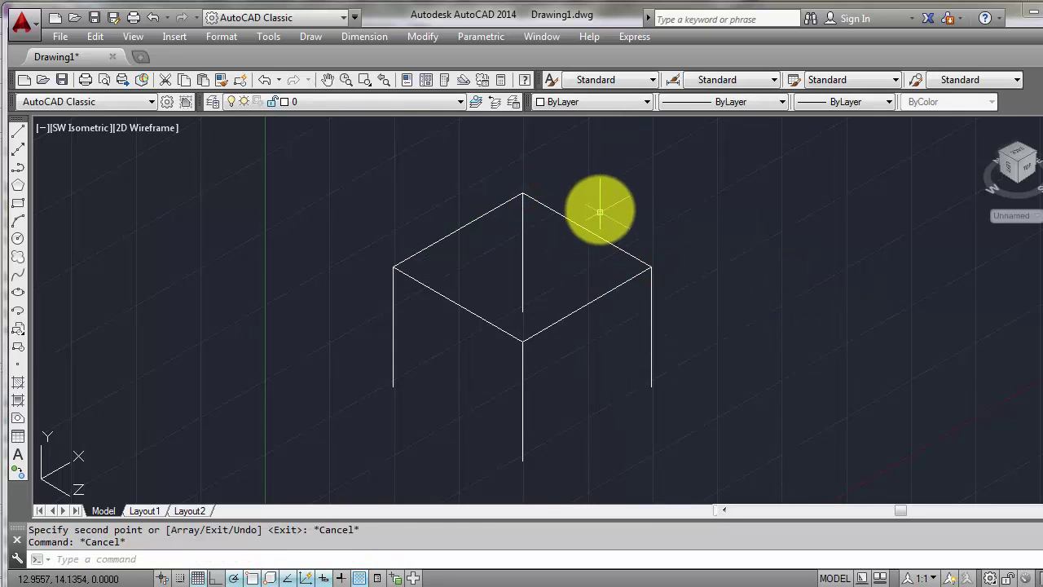
Step: Draw a cross-member polyline from the top's far edge to the opposite edge
type("pl")
key("Return")
left_click(586, 229)
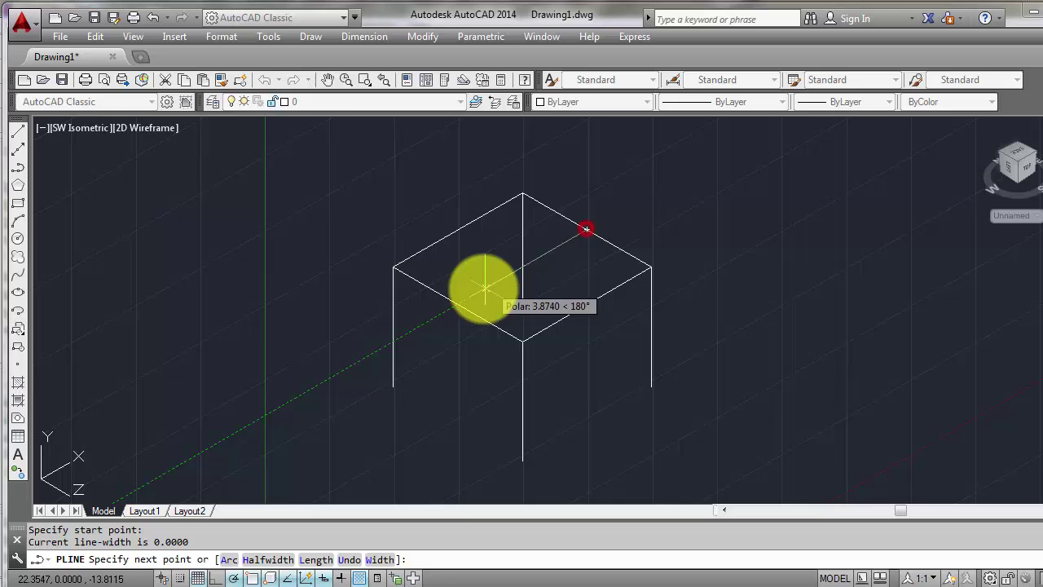
left_click(458, 304)
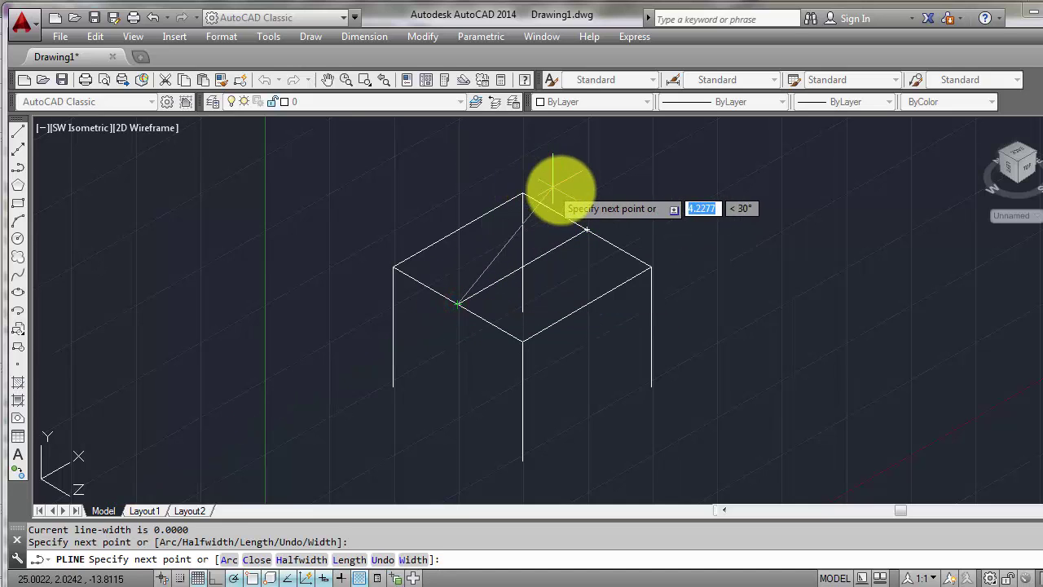
key("Return")
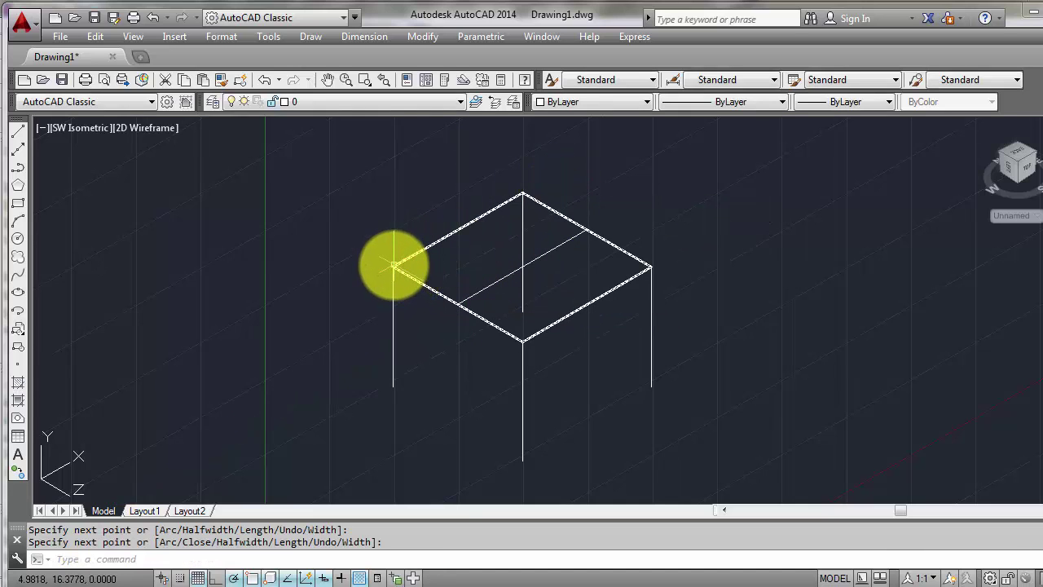
key("Return")
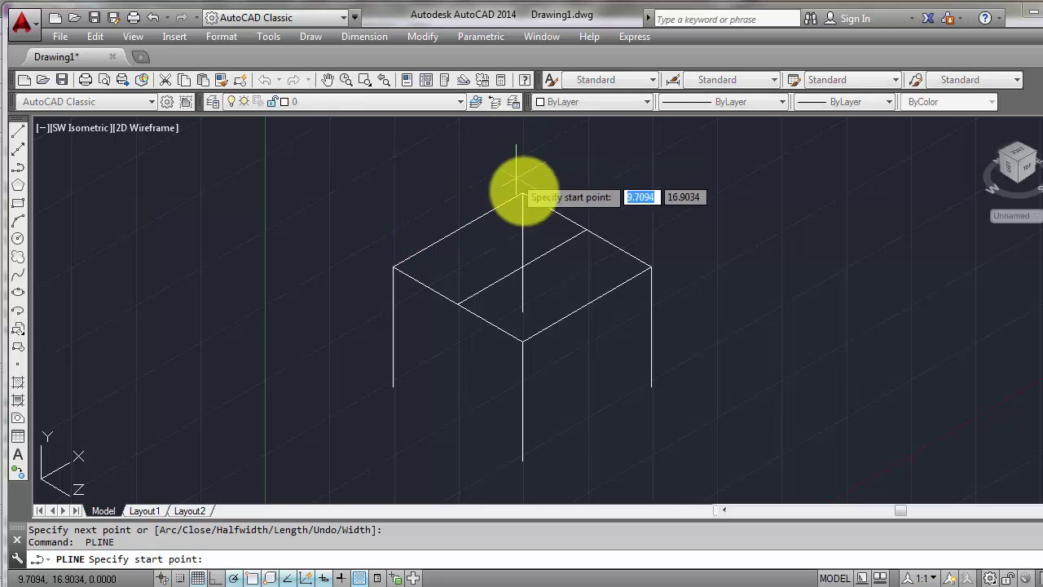
key("Escape")
Step: Abandon an unfinished polyline and erase the extra cross line
type("pl")
key("Return")
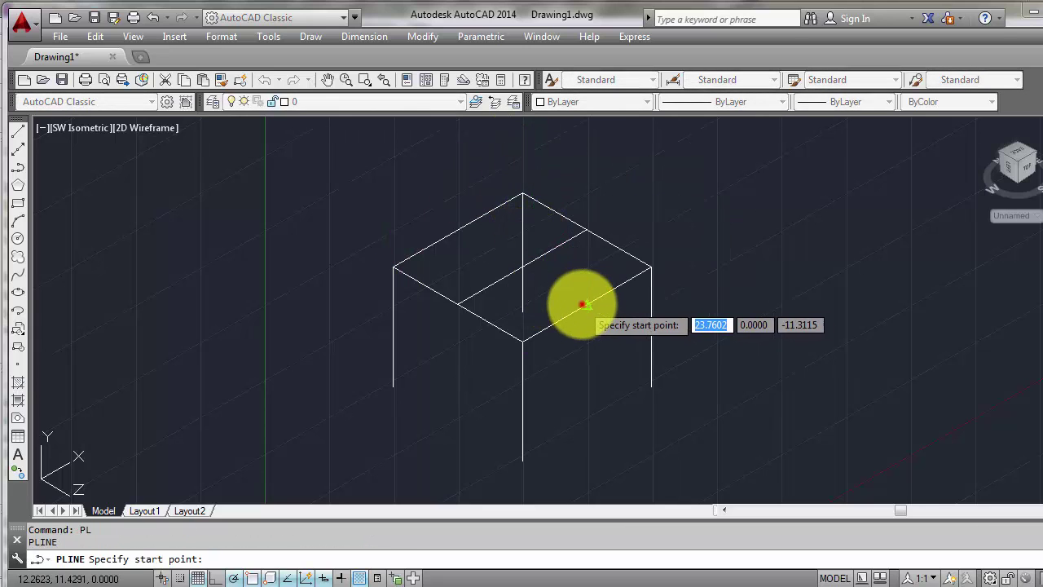
left_click(583, 304)
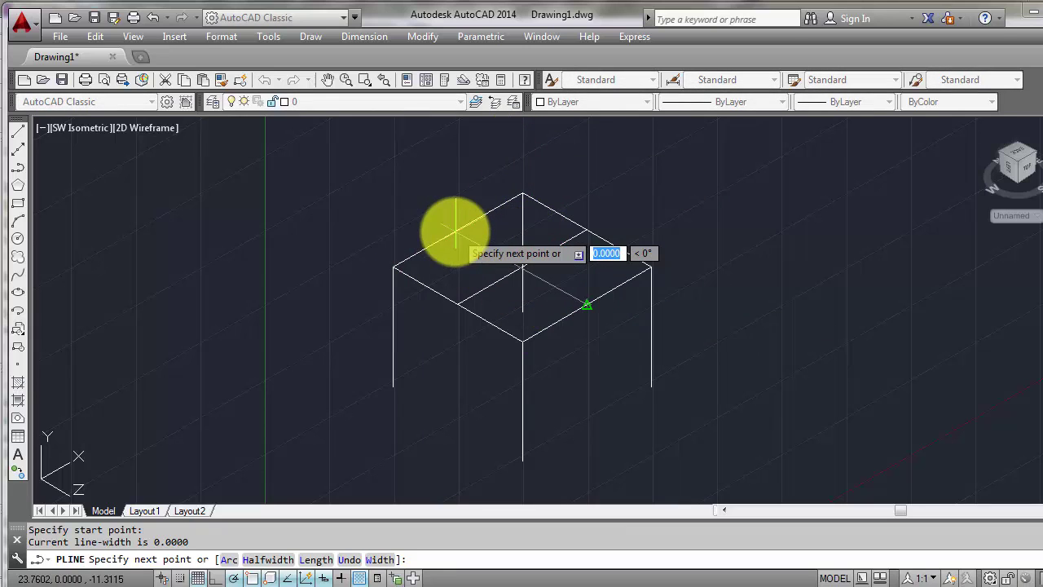
key("Escape")
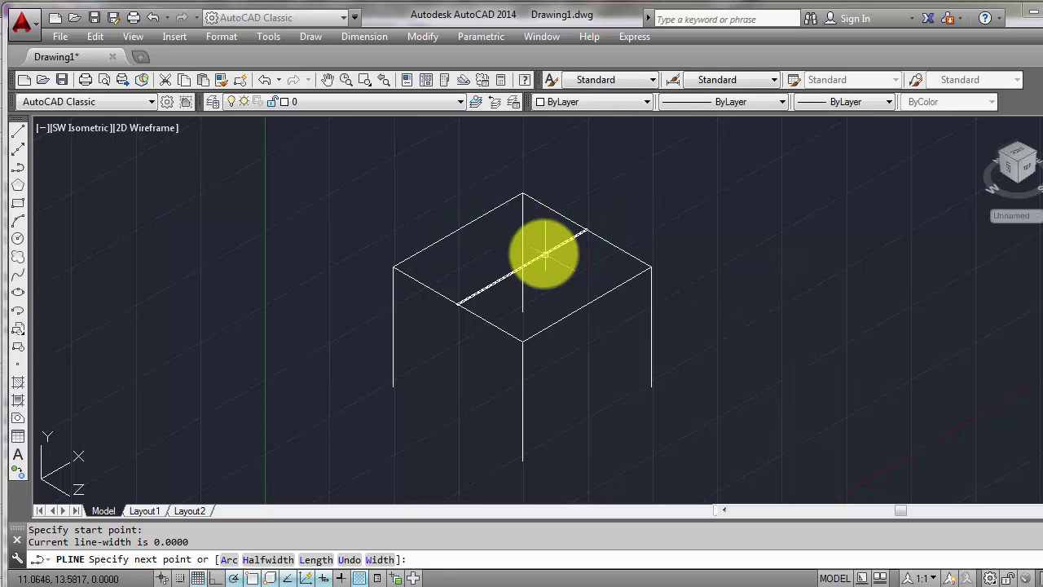
key("Escape")
left_click(542, 252)
type("e")
key("Return")
key("Escape")
key("Escape")
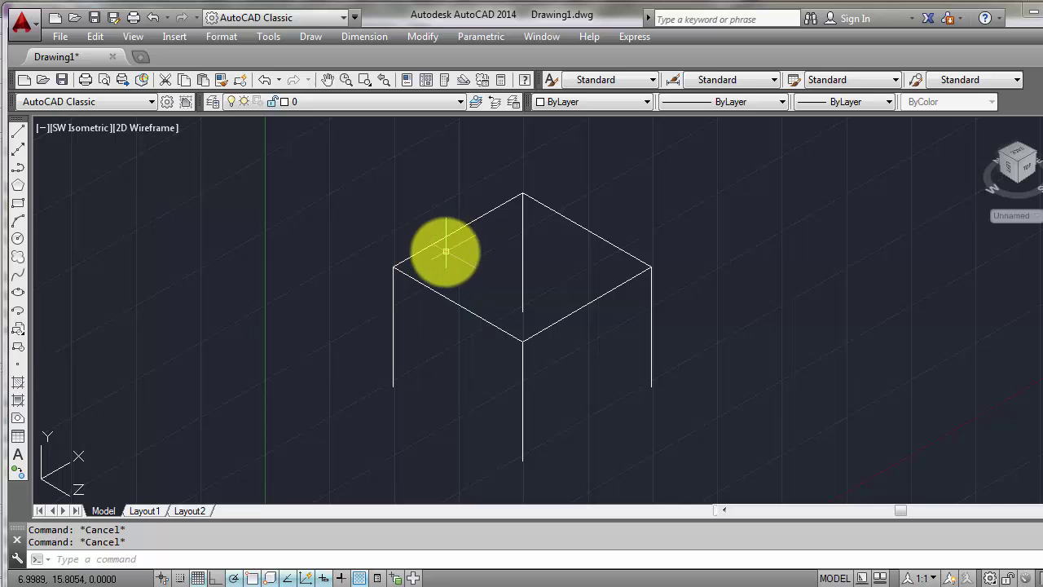
Step: Set the UCS to TOP and draw a beam between opposite edge midpoints
type("UCS")
key("Return")
type("TOP")
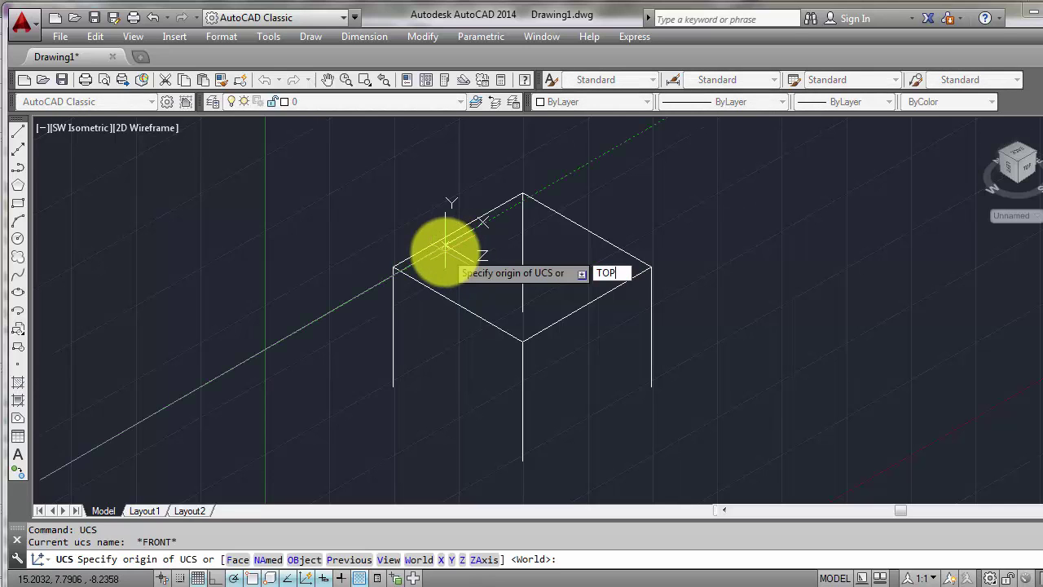
key("Return")
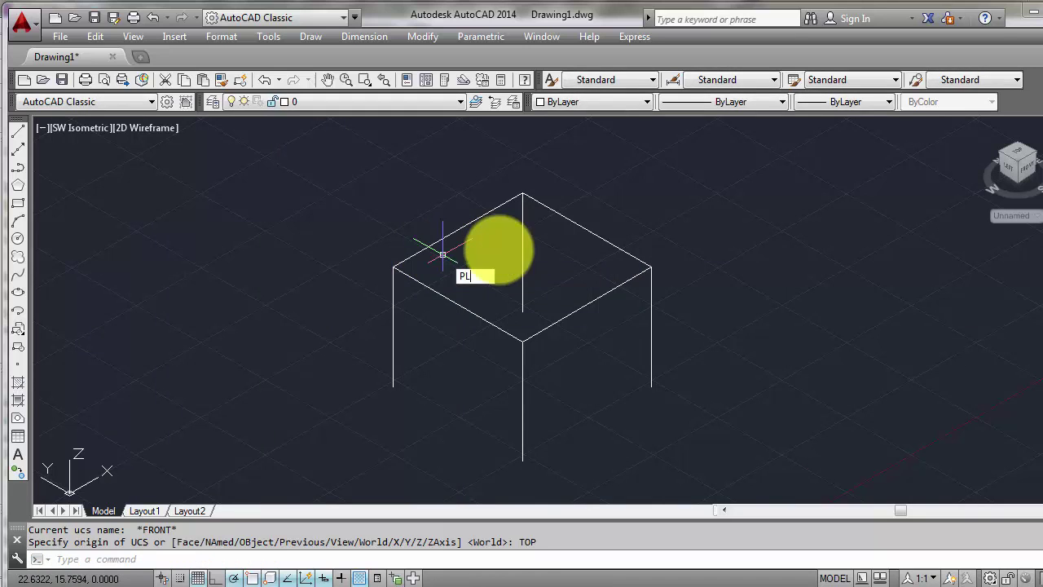
key("Return")
left_click(395, 266)
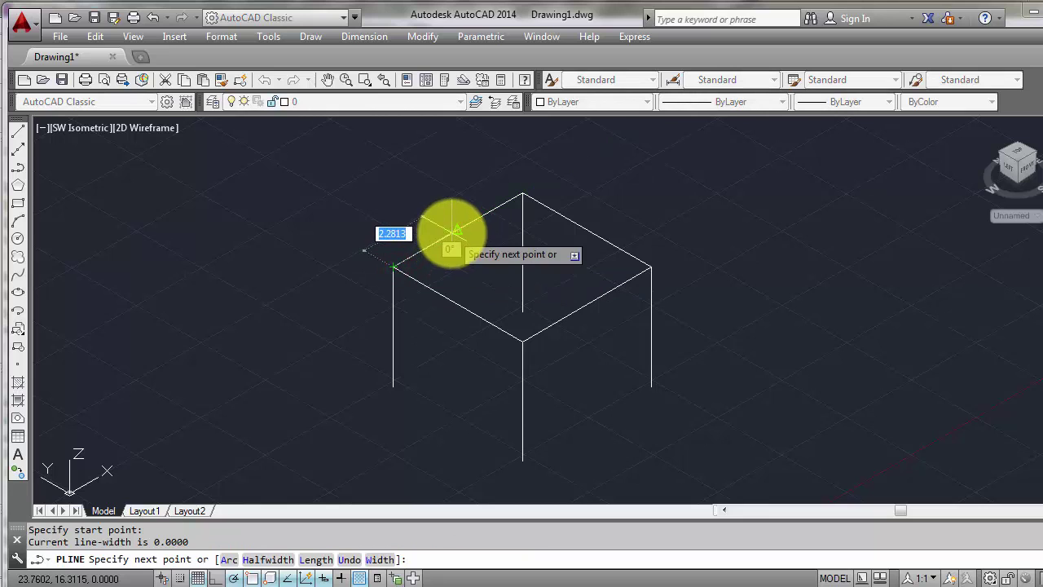
left_click(457, 231)
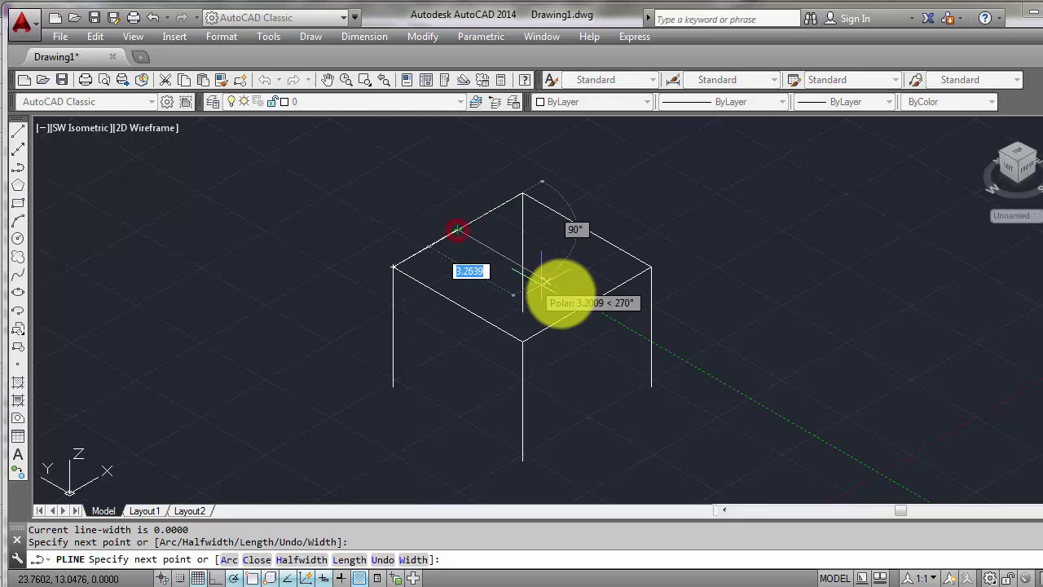
left_click(584, 304)
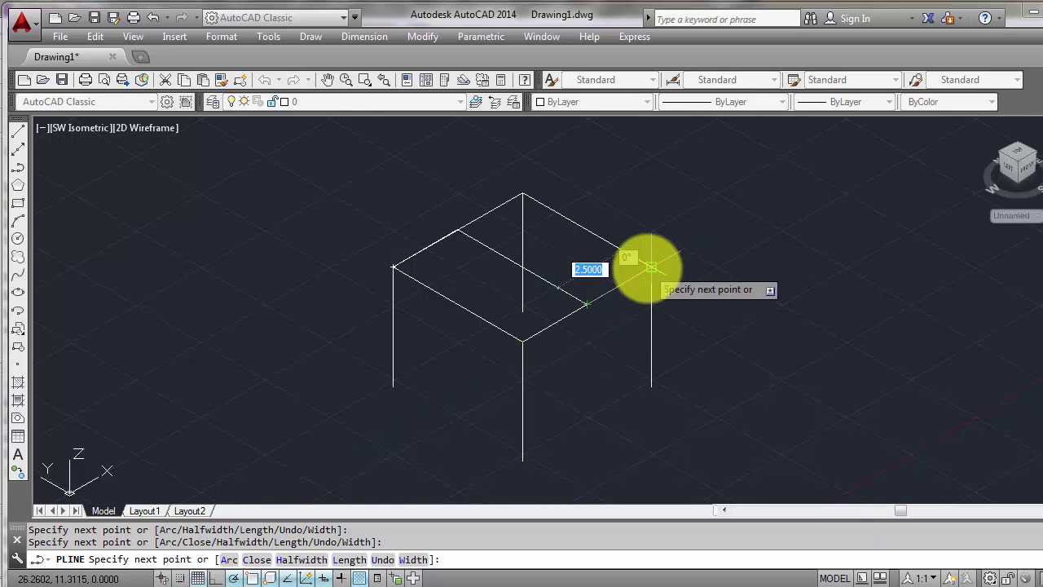
key("Return")
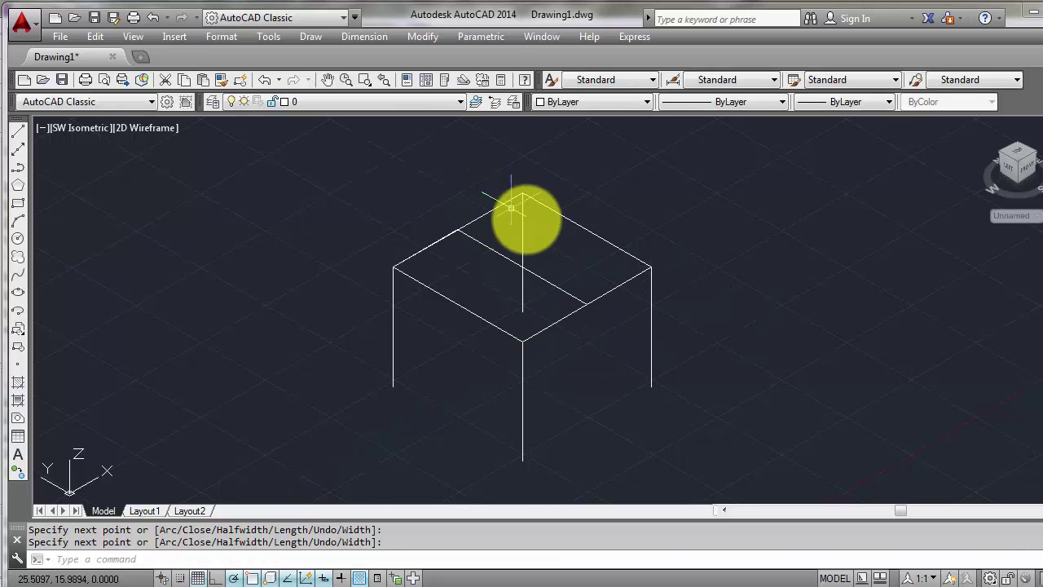
Step: Draw a second beam from the top face's centre to the front-left edge midpoint
key("Return")
left_click(522, 266)
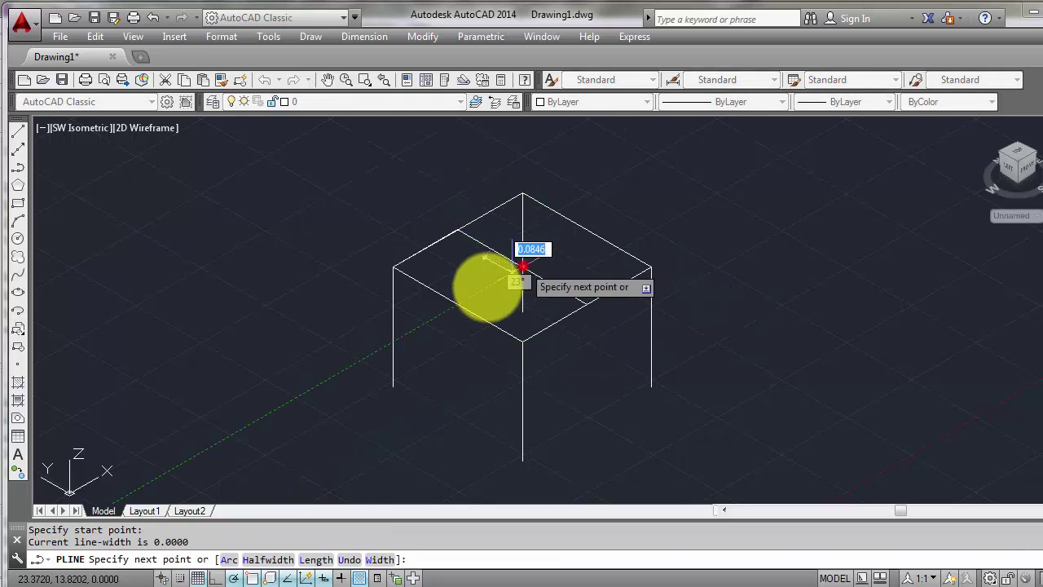
left_click(458, 304)
key("Escape")
key("Escape")
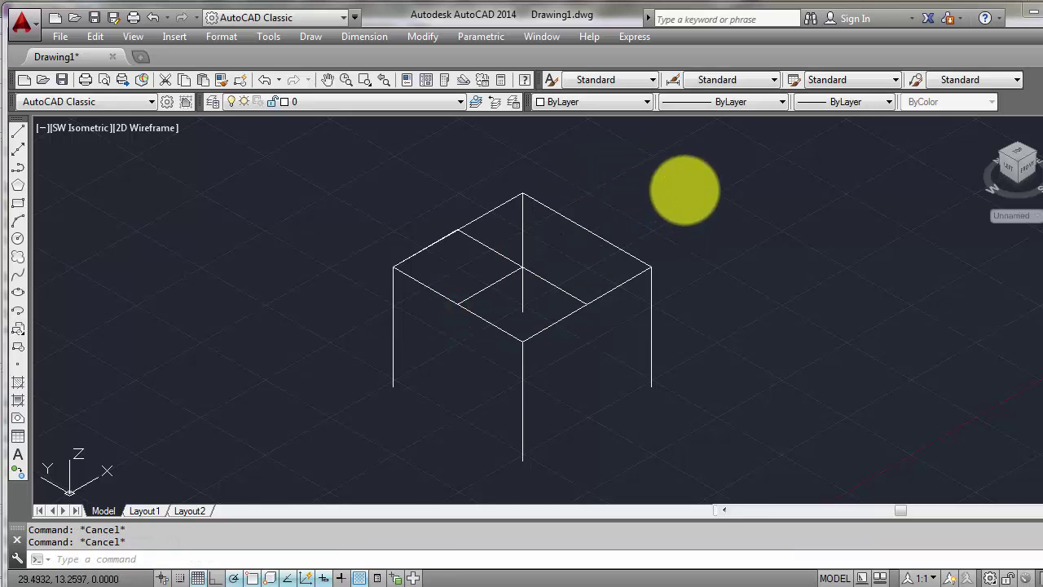
left_click(701, 177)
Step: Window-select the whole wireframe, EXPLODE it, and check that a top line is separate
left_click(328, 453)
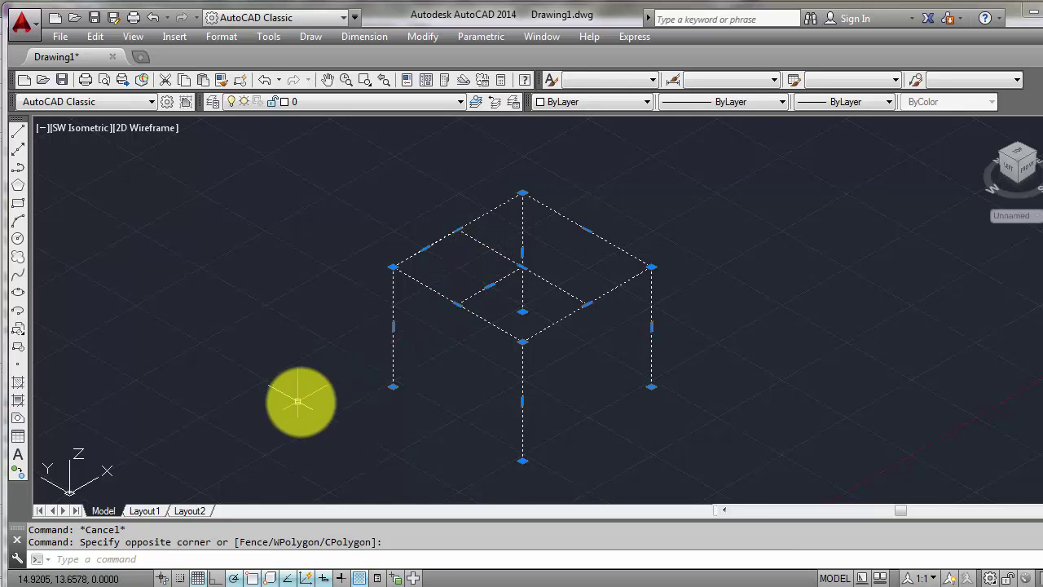
key("Escape")
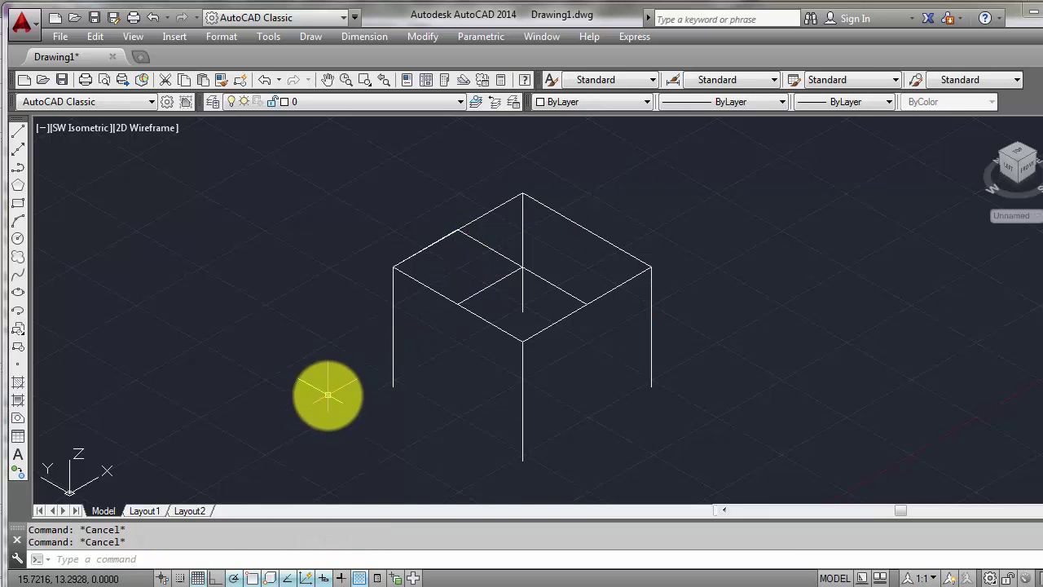
left_click(699, 182)
left_click(322, 413)
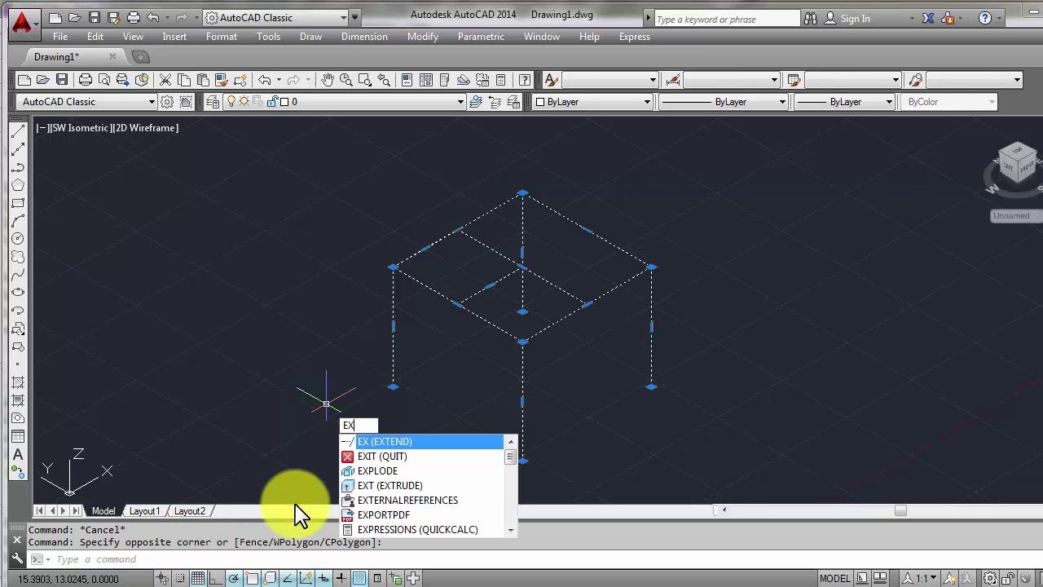
left_click(379, 471)
key("Escape")
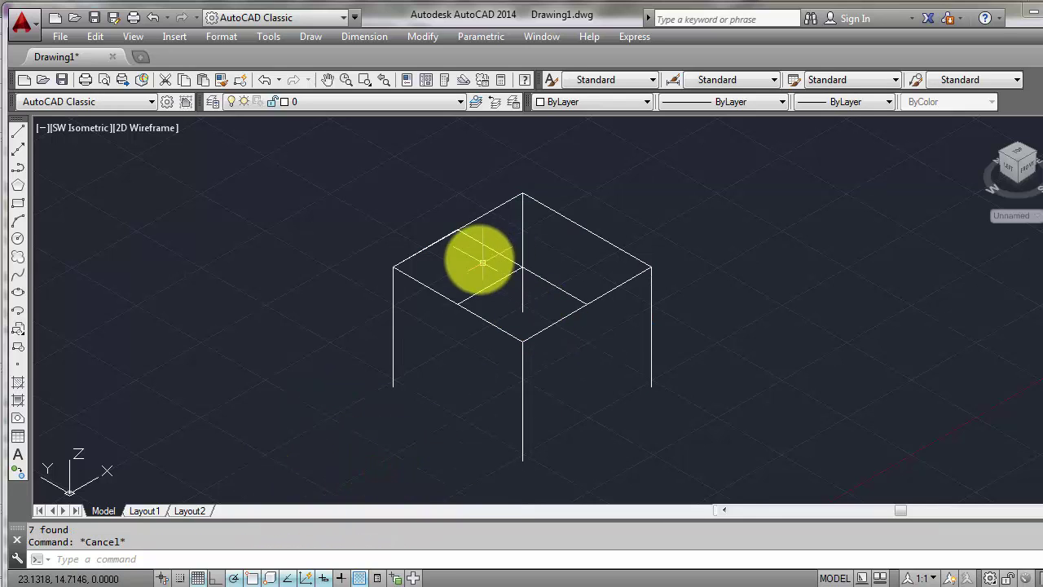
key("Escape")
left_click(489, 245)
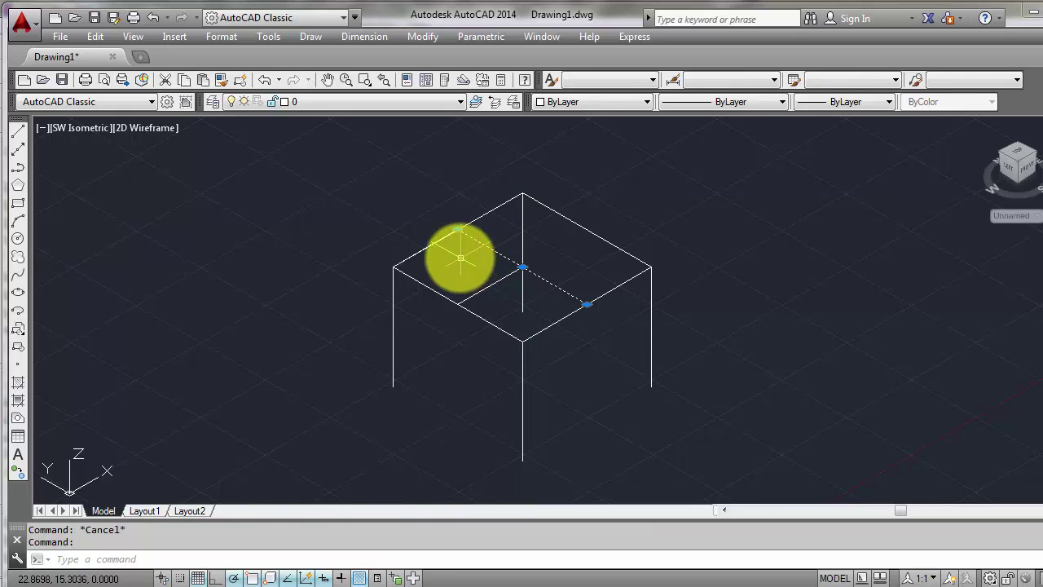
key("Escape")
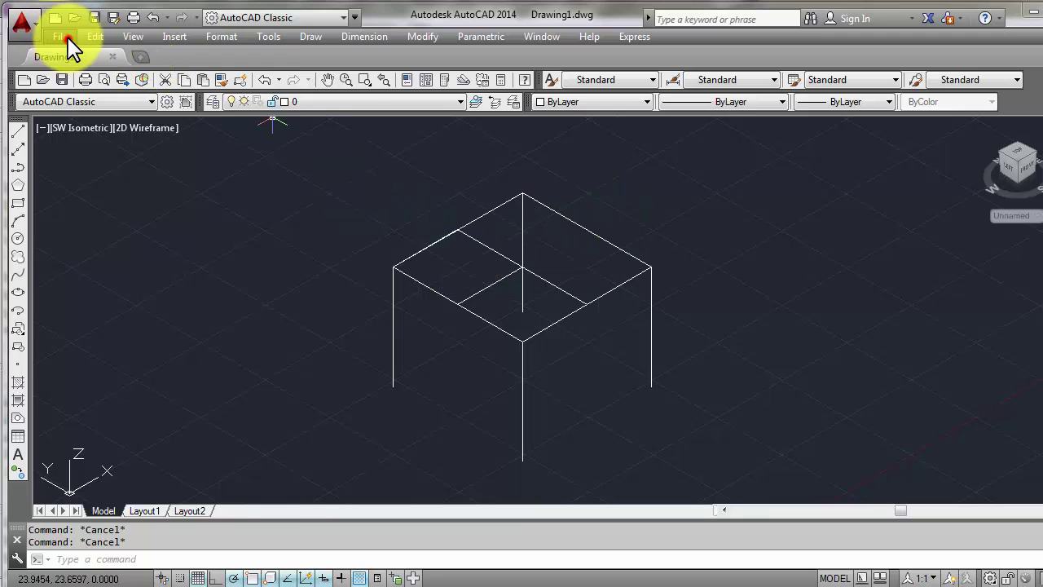
left_click(60, 36)
left_click(81, 71)
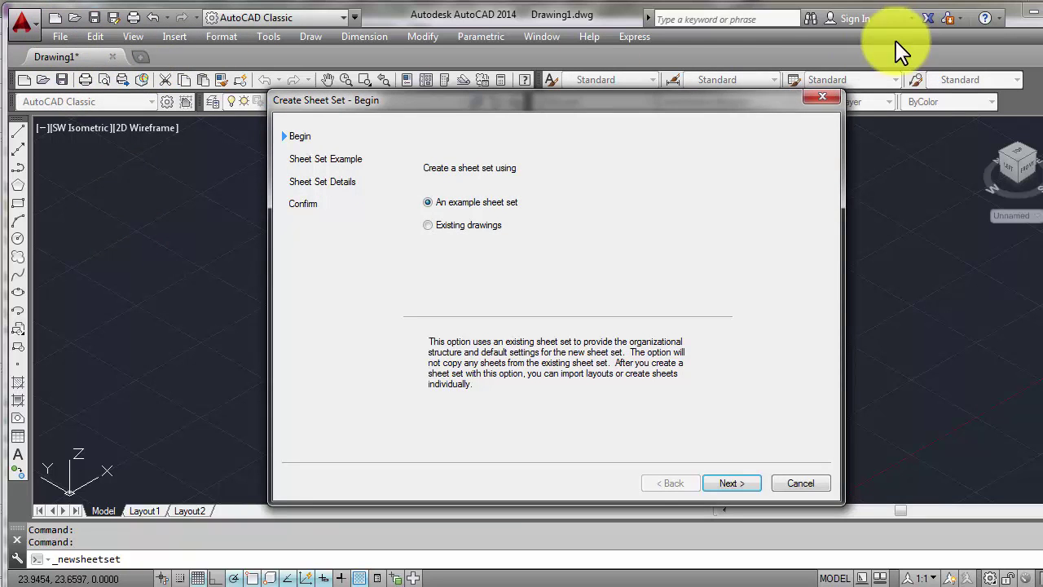
left_click(823, 97)
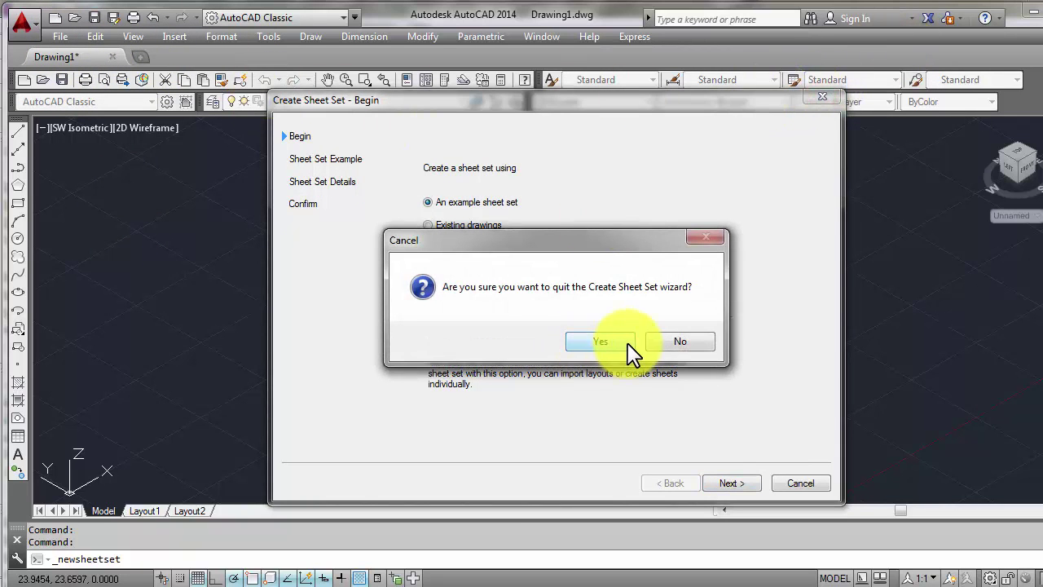
left_click(662, 341)
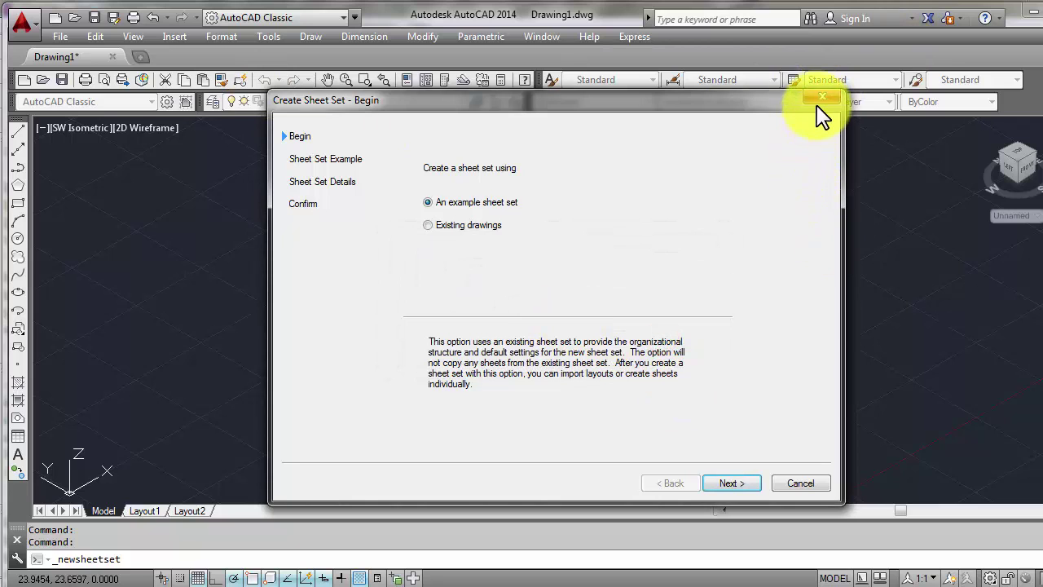
left_click(819, 485)
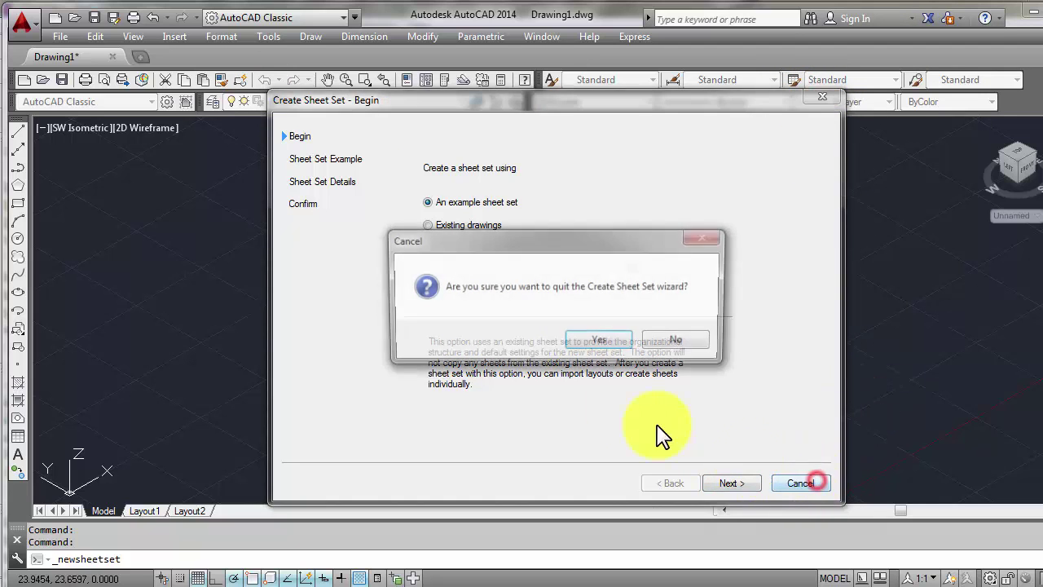
left_click(601, 340)
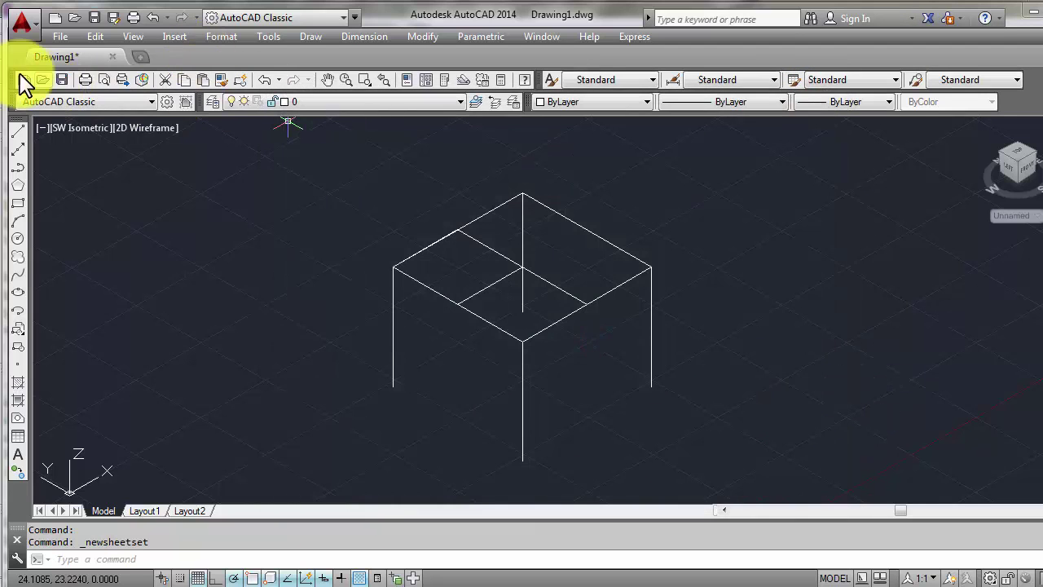
Step: Save As TutorialSTAADDXF with the AutoCAD R12/LT2 DXF file type in My Documents
left_click(60, 36)
left_click(111, 207)
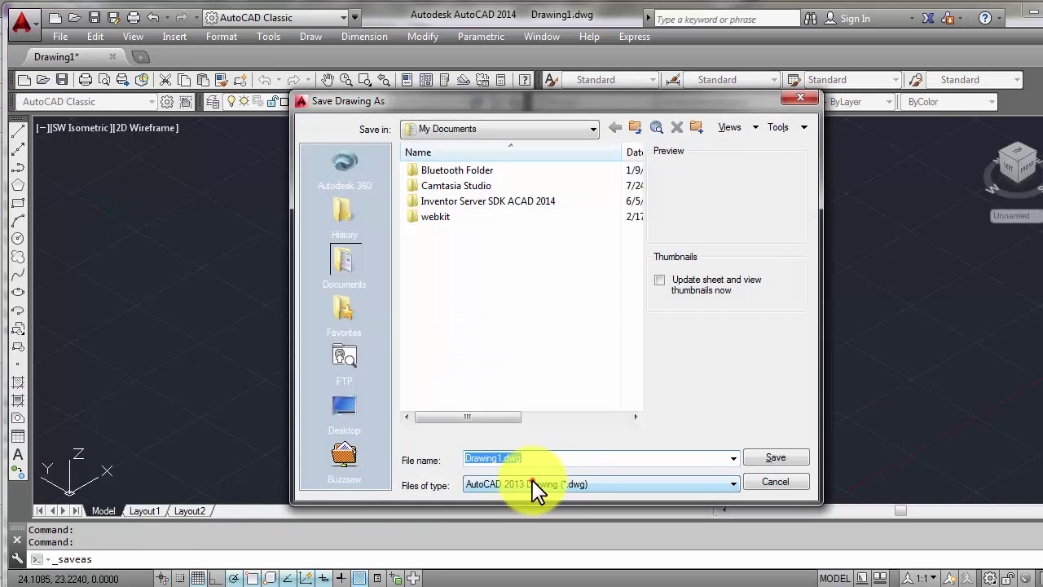
left_click(537, 484)
left_click(522, 470)
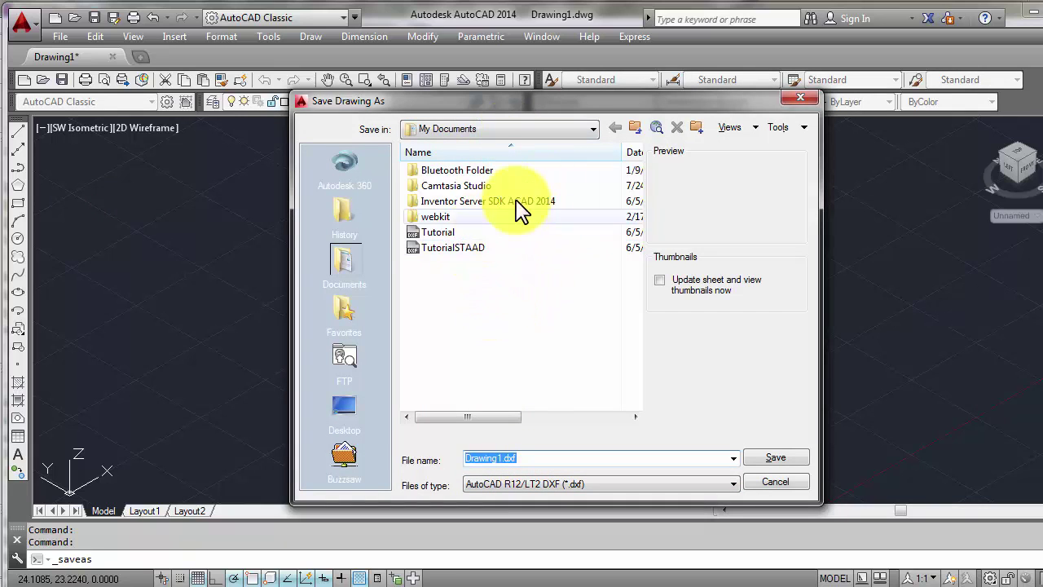
left_click(465, 246)
left_click(531, 456)
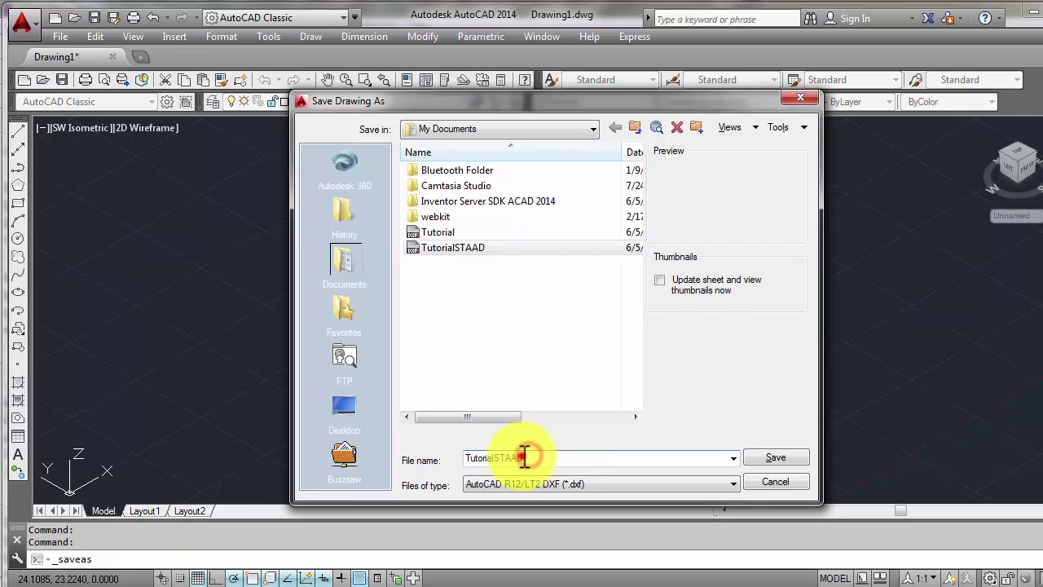
left_click(524, 457)
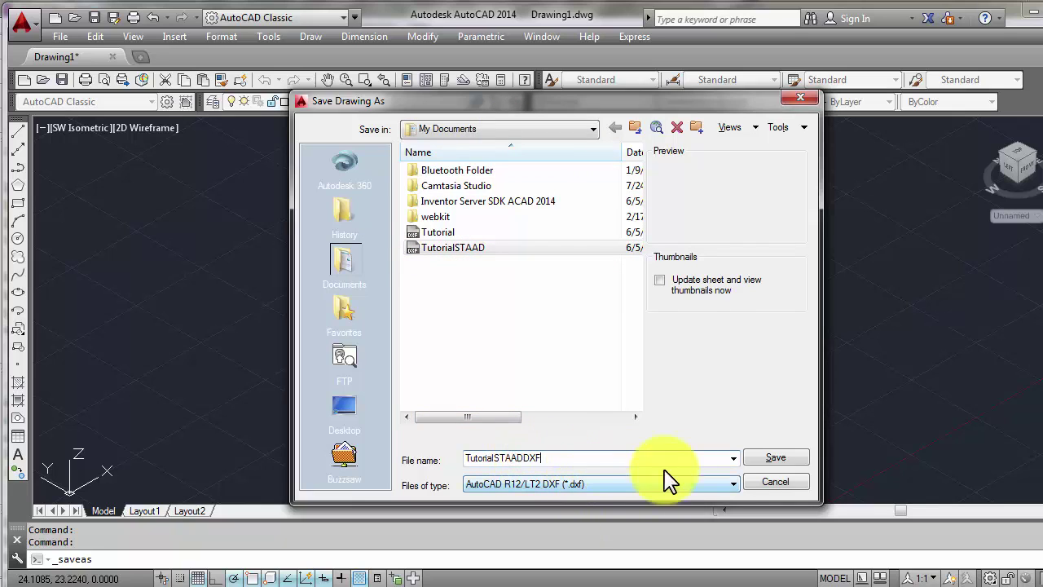
left_click(765, 458)
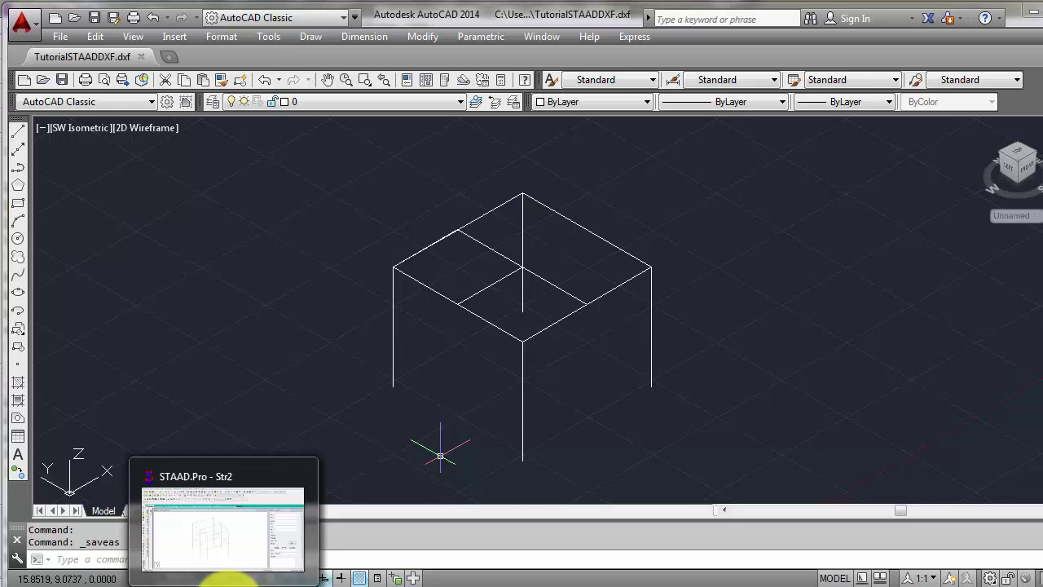
Step: Start a new Space project named Frame in Meter and KiloNewton units and finish setup
mouse_move(232, 580)
left_click(232, 580)
left_click(89, 159)
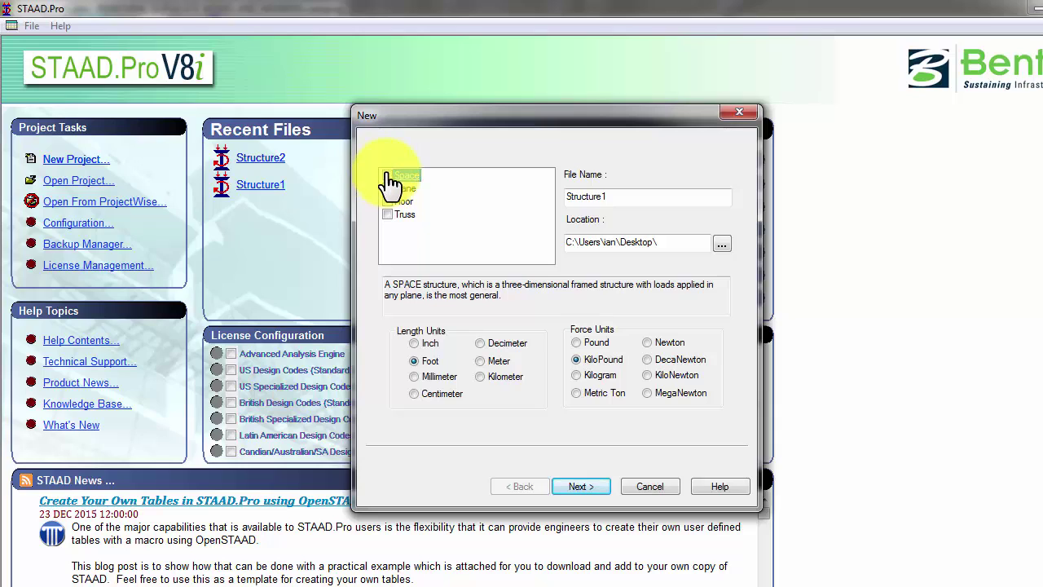
left_click(388, 176)
double_click(628, 197)
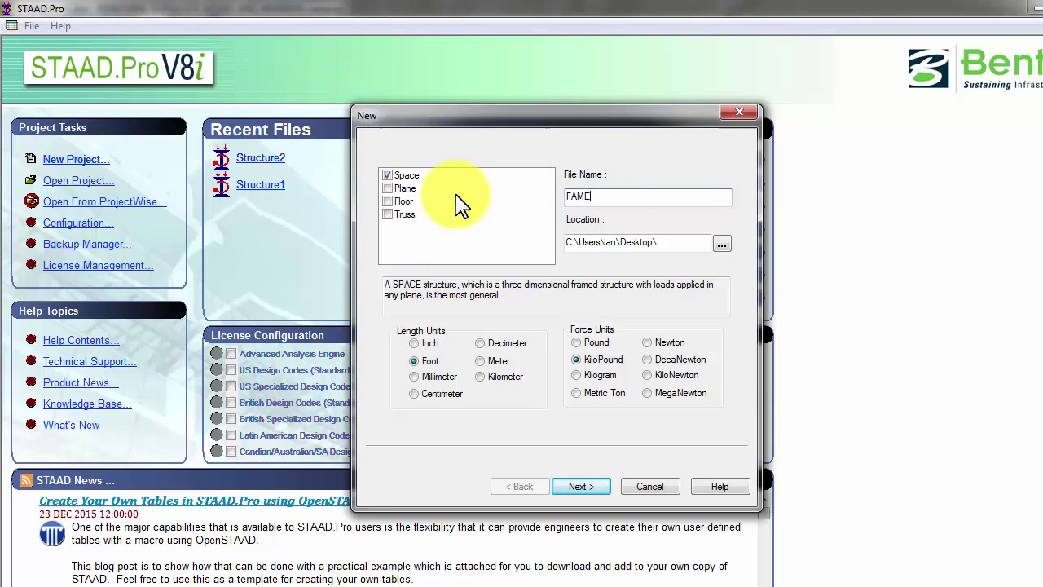
type("Frame")
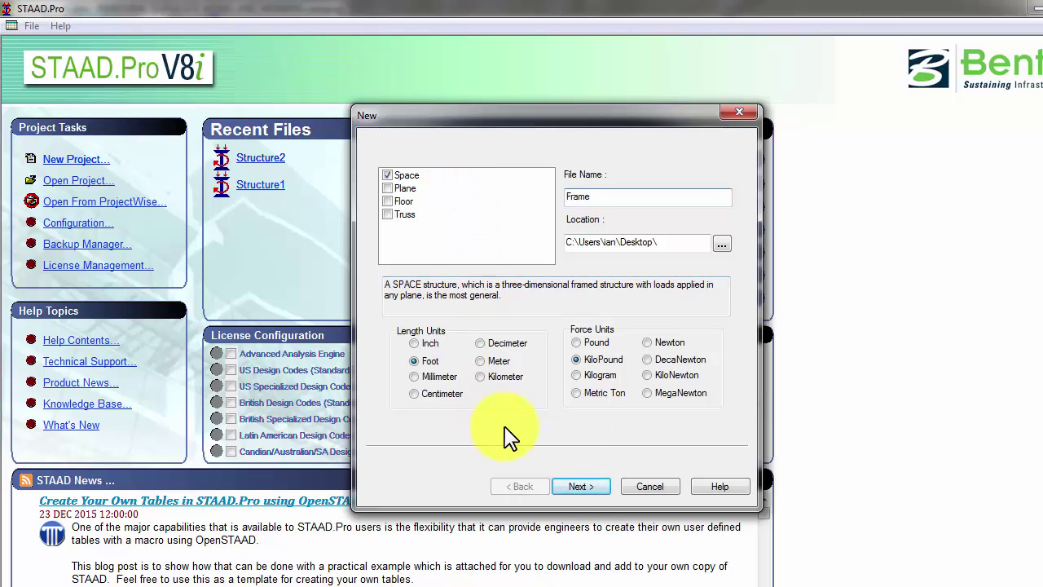
left_click(480, 360)
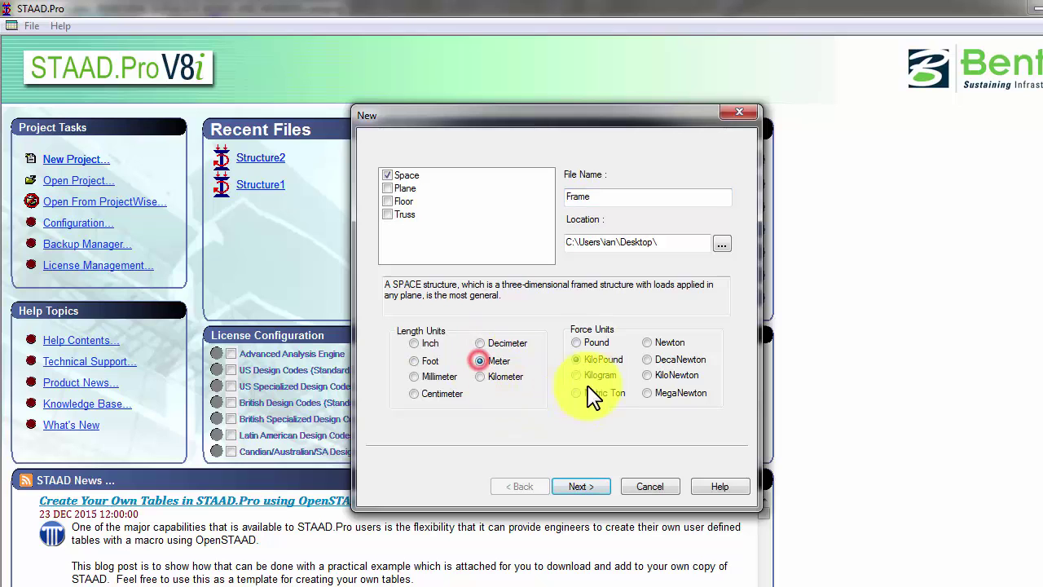
left_click(648, 375)
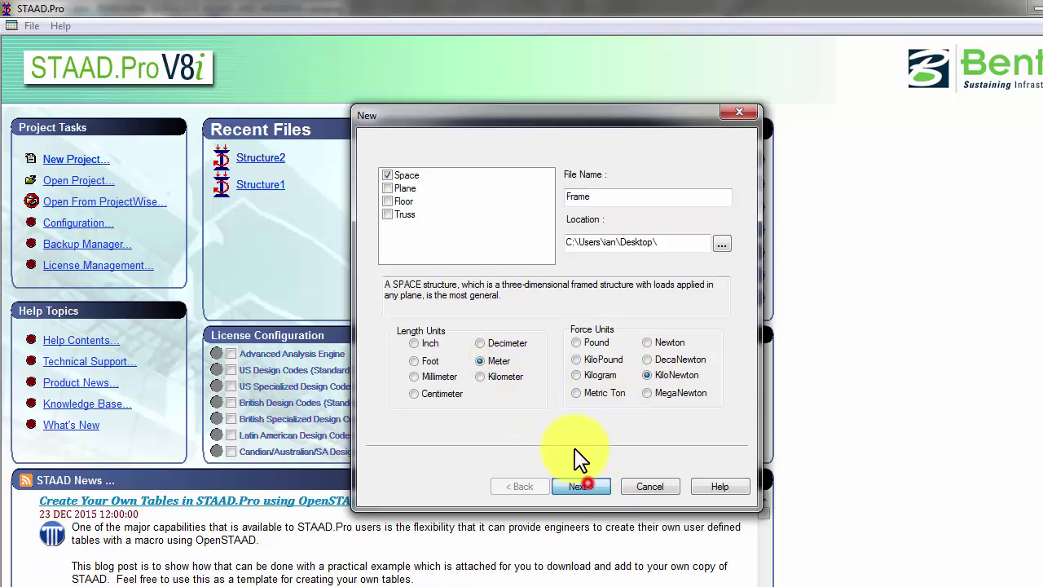
left_click(583, 485)
left_click(692, 381)
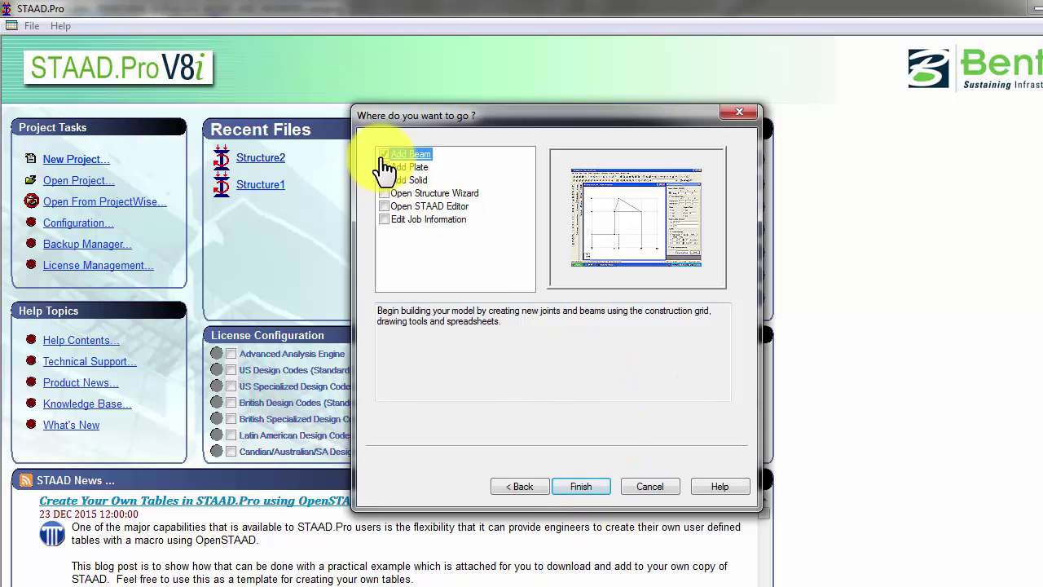
left_click(597, 485)
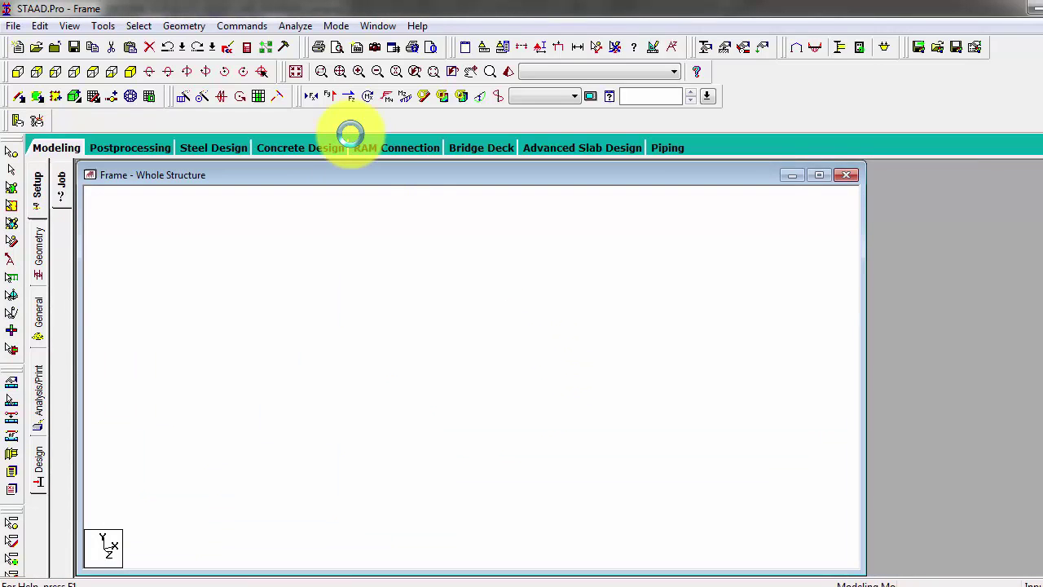
Step: Start a 3D DXF import from File > Import and browse to the C: drive
left_click(12, 26)
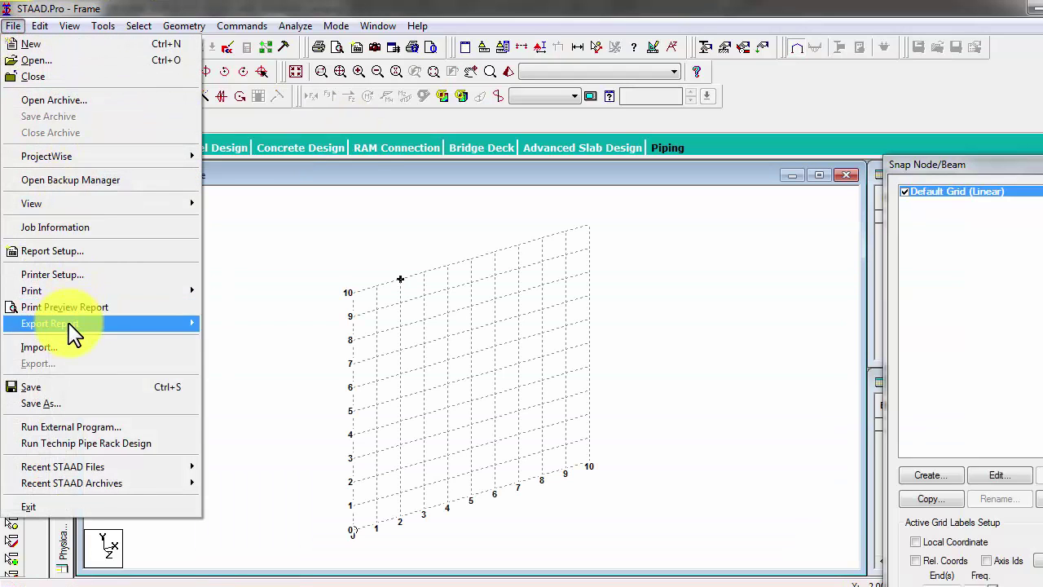
left_click(69, 347)
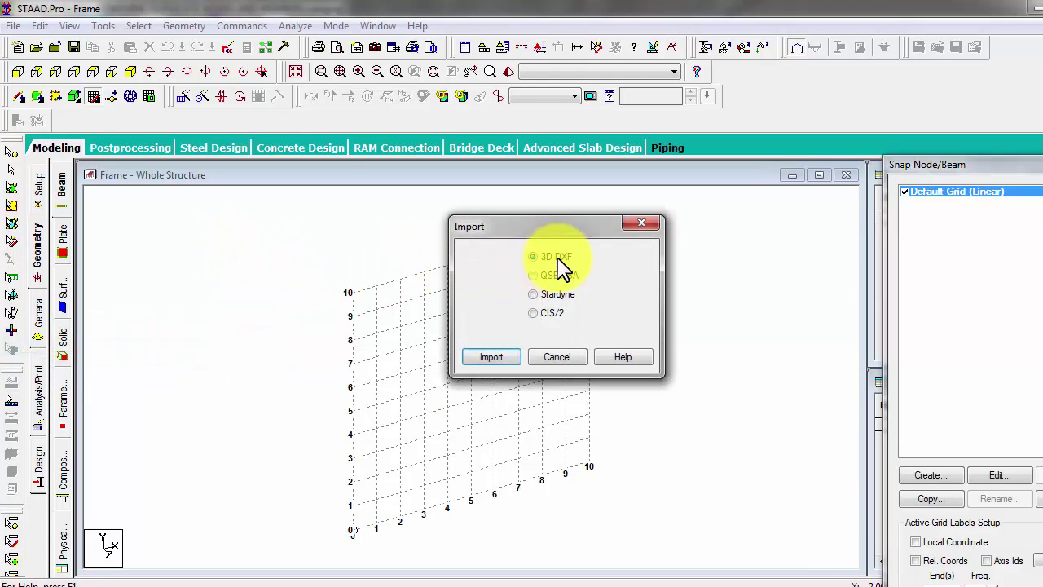
left_click(506, 356)
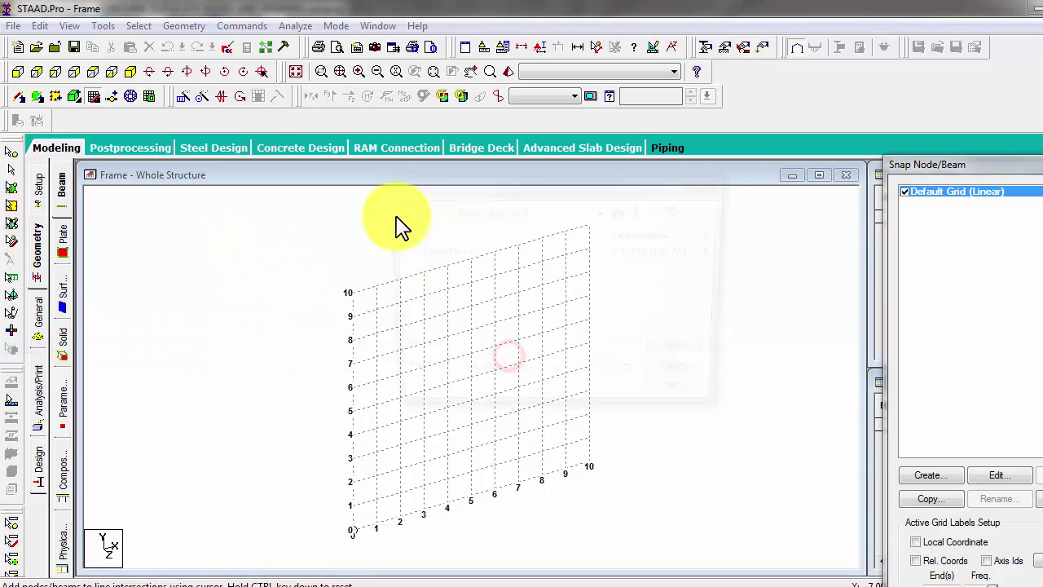
left_click(525, 212)
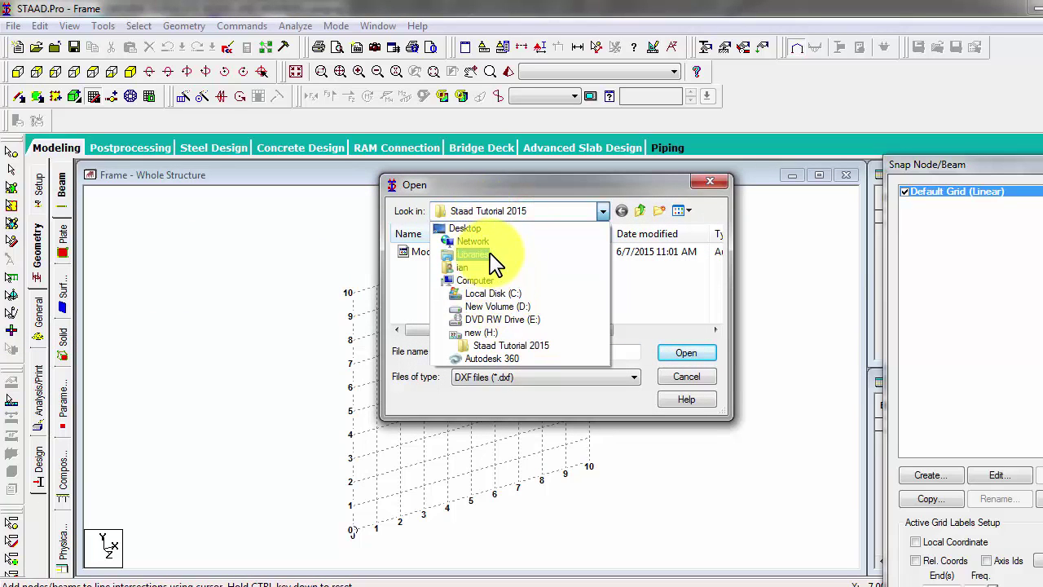
left_click(474, 279)
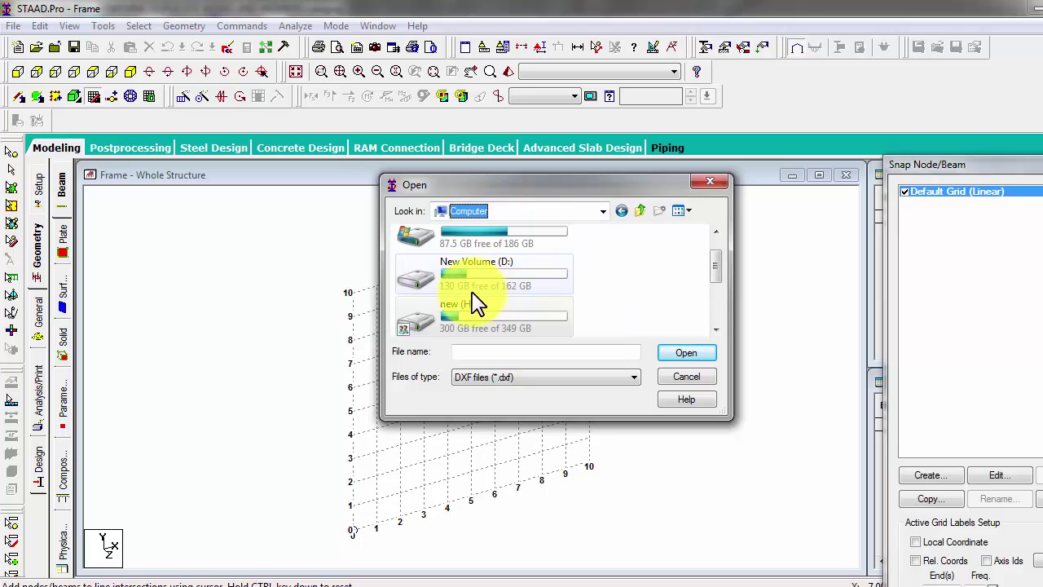
double_click(493, 241)
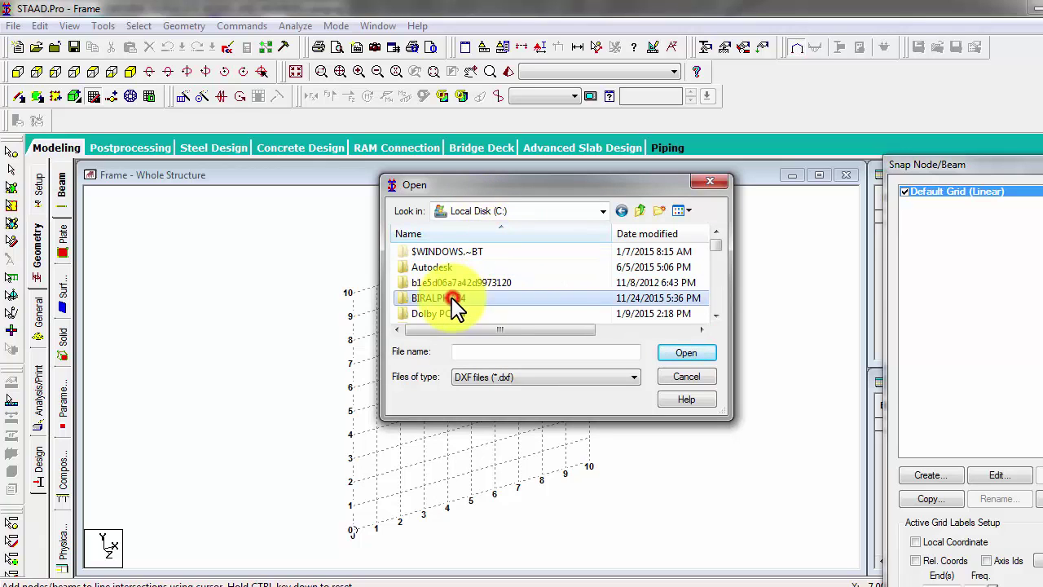
Step: Navigate through Users to My Documents and open TutorialSTAADDXF for import
scroll(469, 305, "down", 5)
double_click(443, 272)
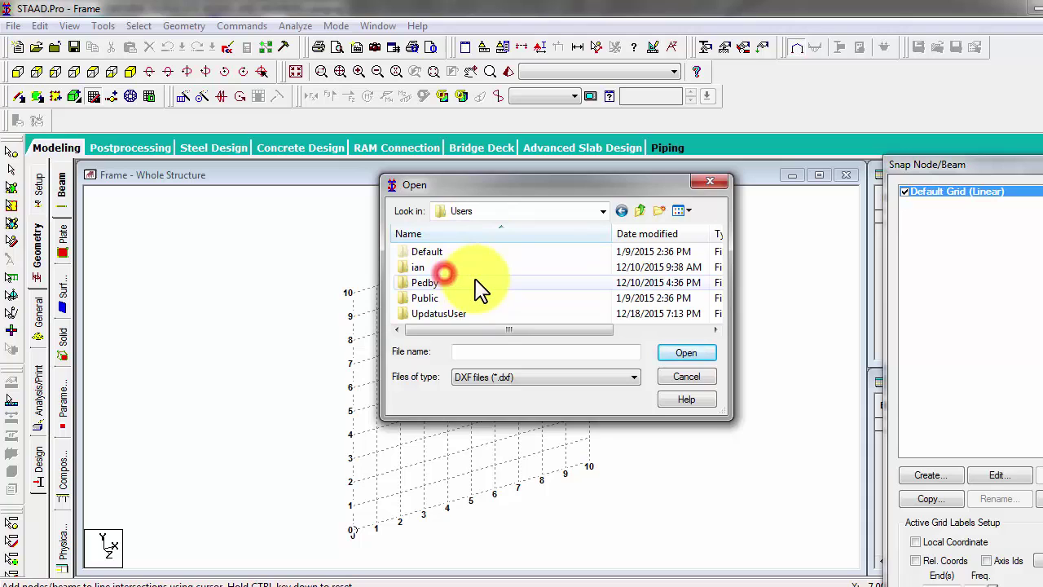
left_click(446, 284)
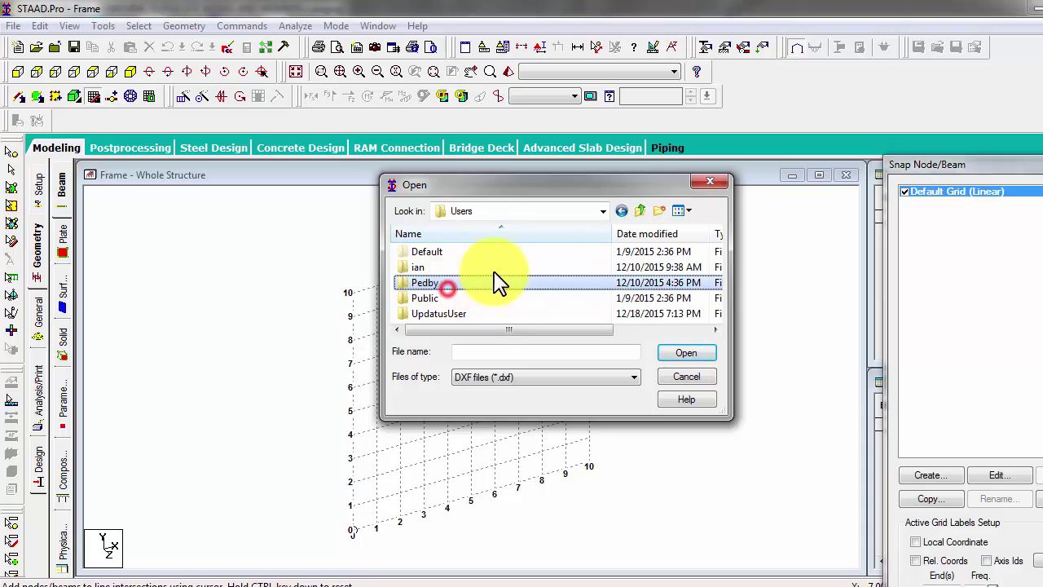
left_click(432, 314)
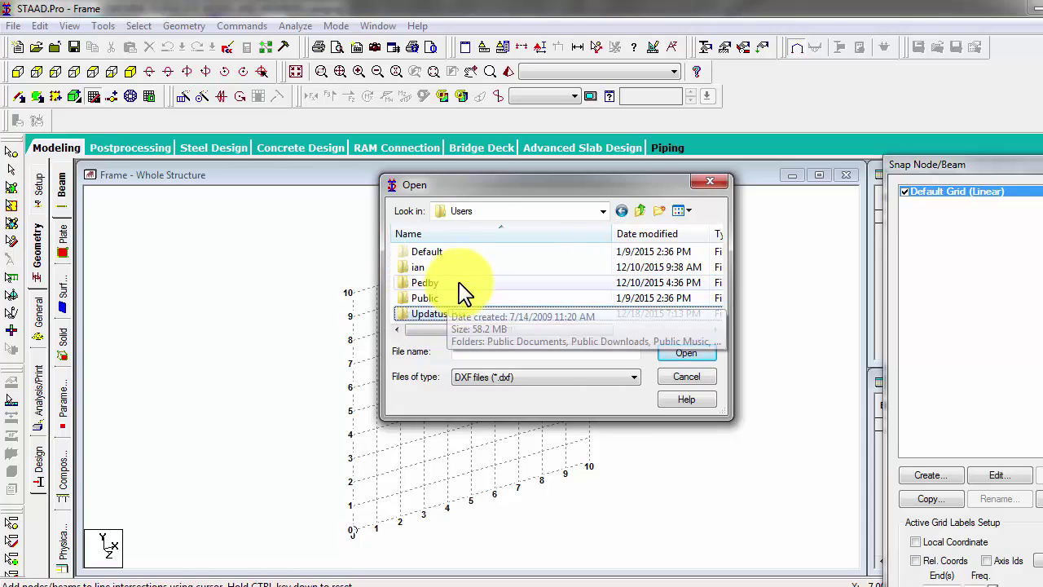
double_click(446, 267)
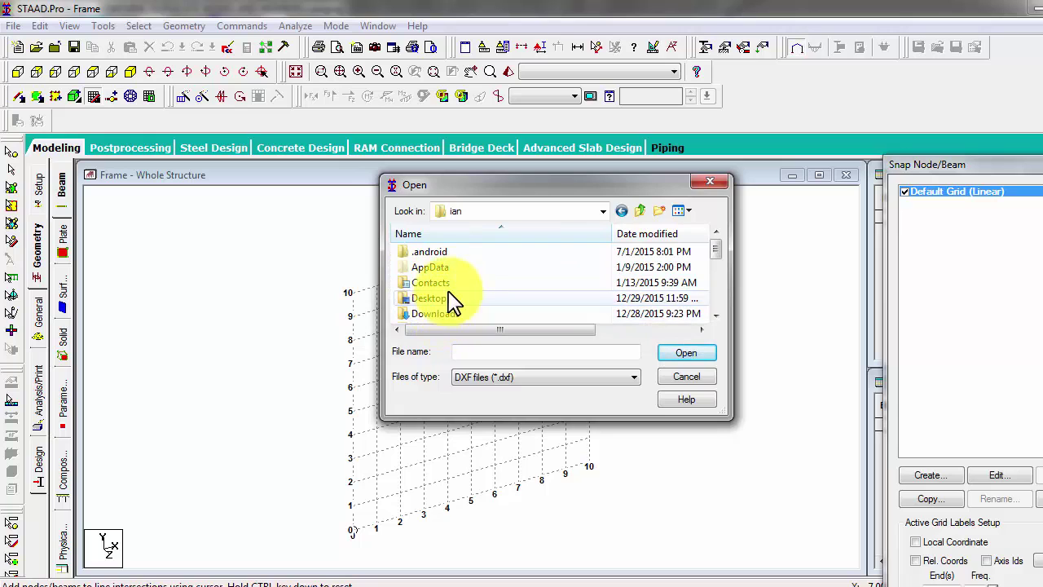
scroll(456, 306, "down", 1)
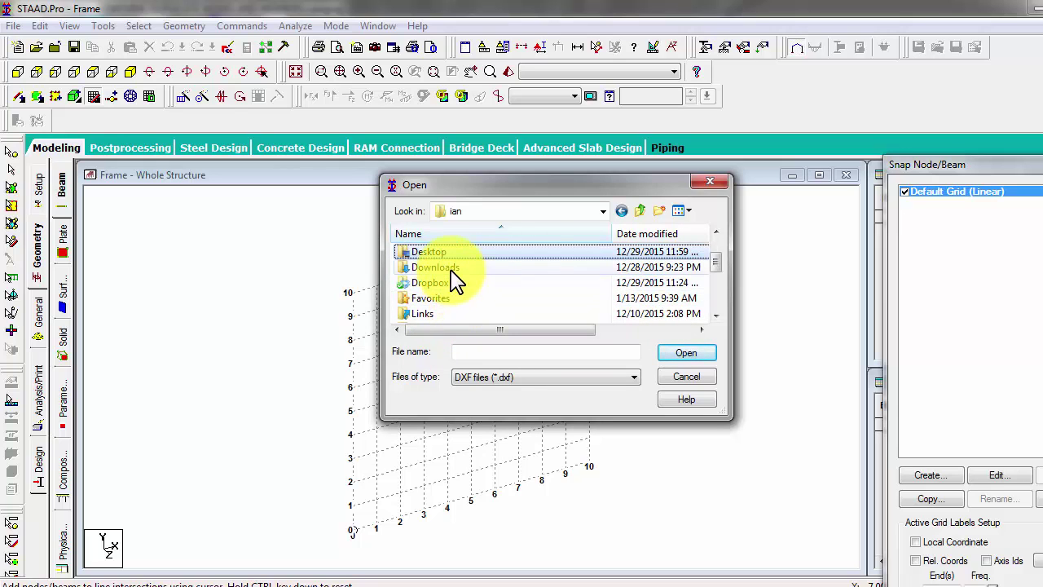
scroll(461, 308, "down", 3)
scroll(454, 277, "up", 2)
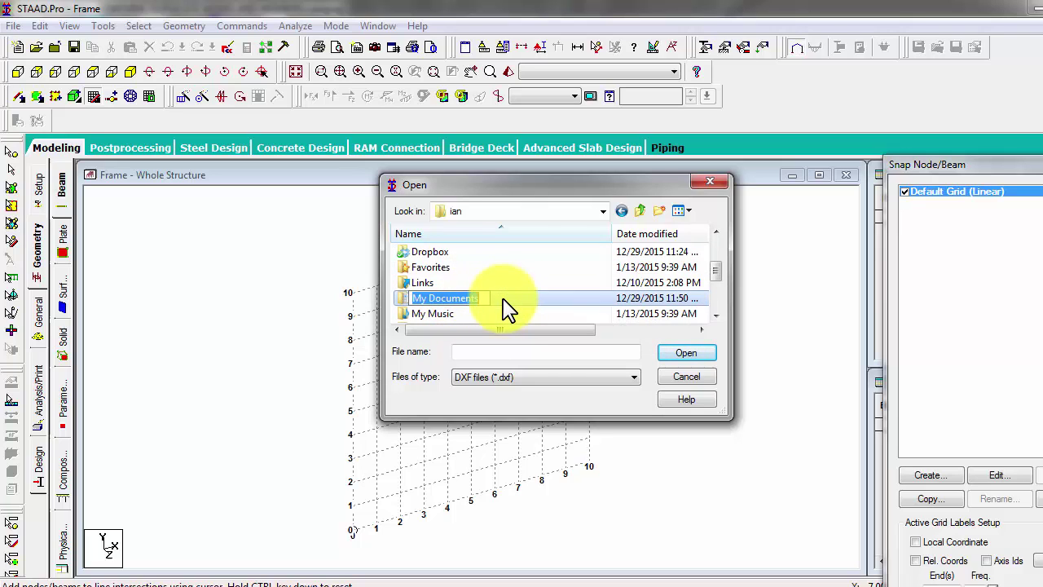
double_click(533, 303)
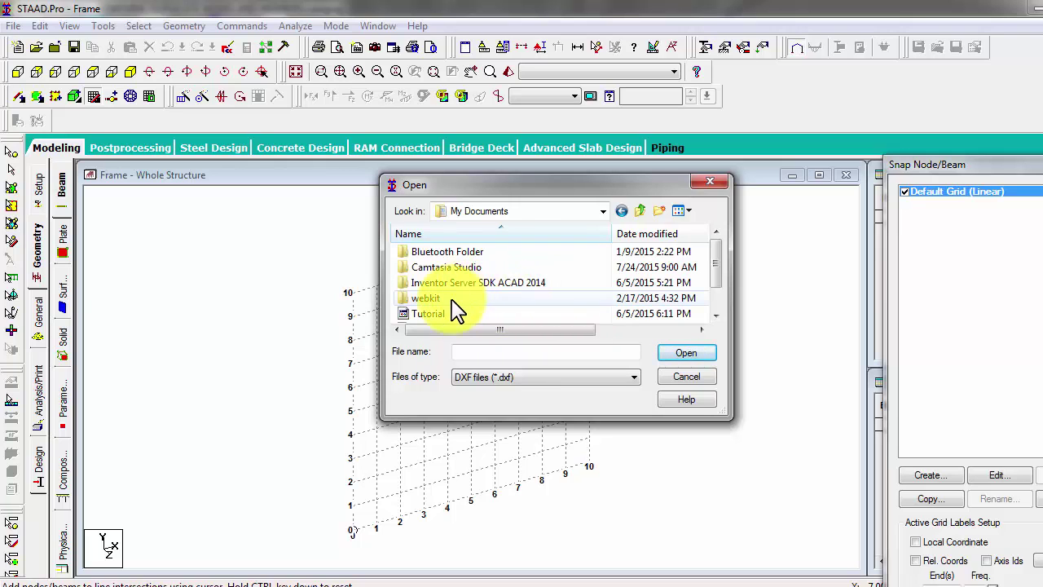
left_click(436, 313)
scroll(509, 305, "down", 1)
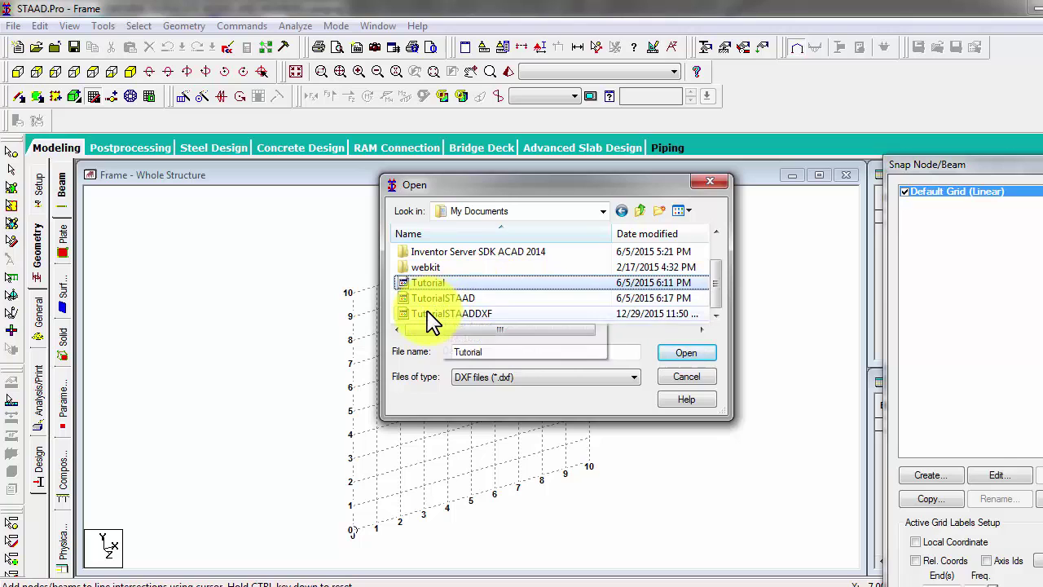
left_click(457, 317)
double_click(455, 315)
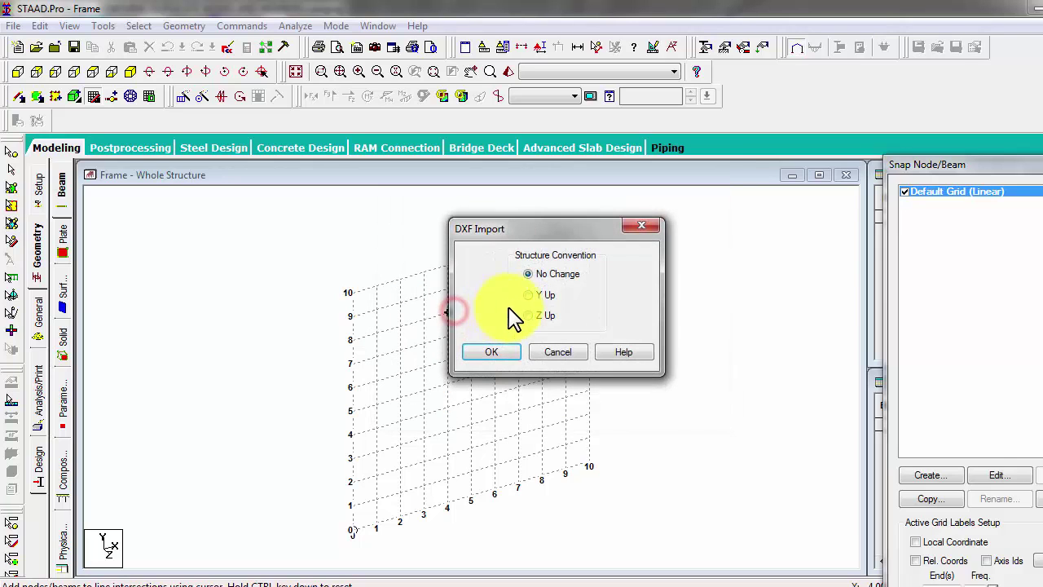
Step: Accept No Change and the current input units to run the import, then switch to AutoCAD
left_click(492, 353)
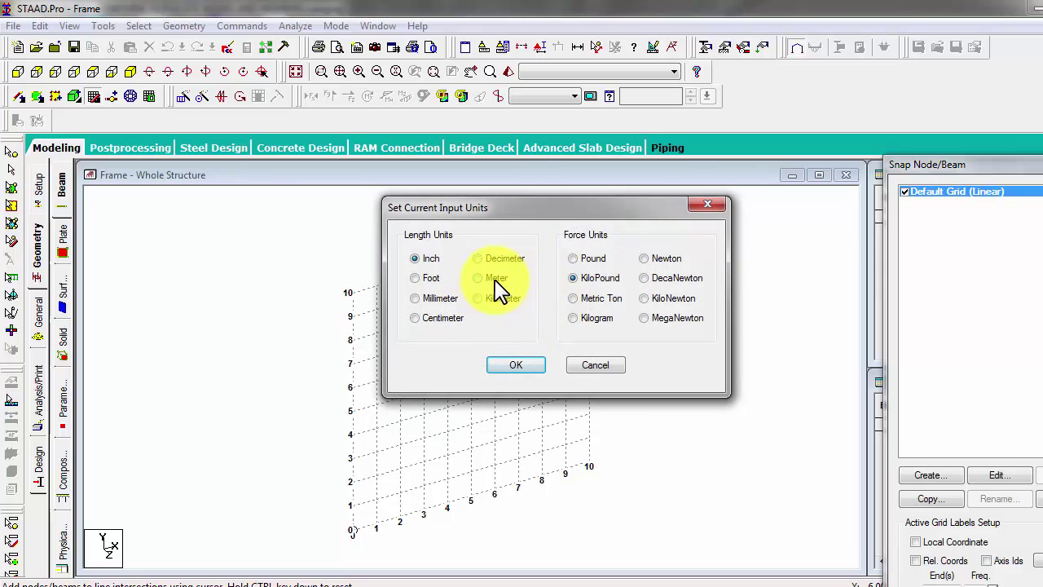
left_click(516, 366)
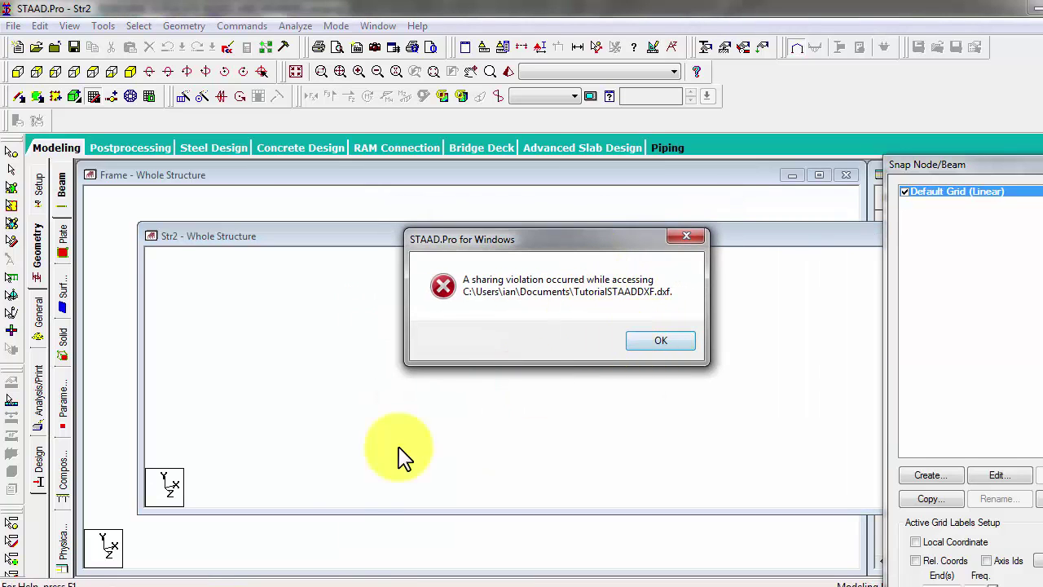
left_click(218, 582)
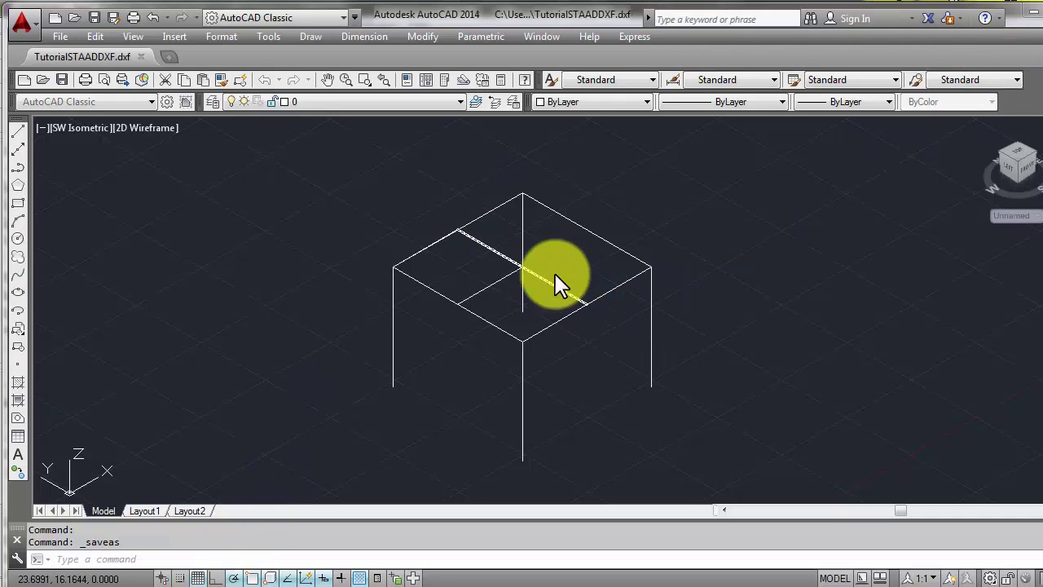
Step: Close the AutoCAD drawing without resaving in 2013 format and return to STAAD.Pro Str2
key("ctrl+F4")
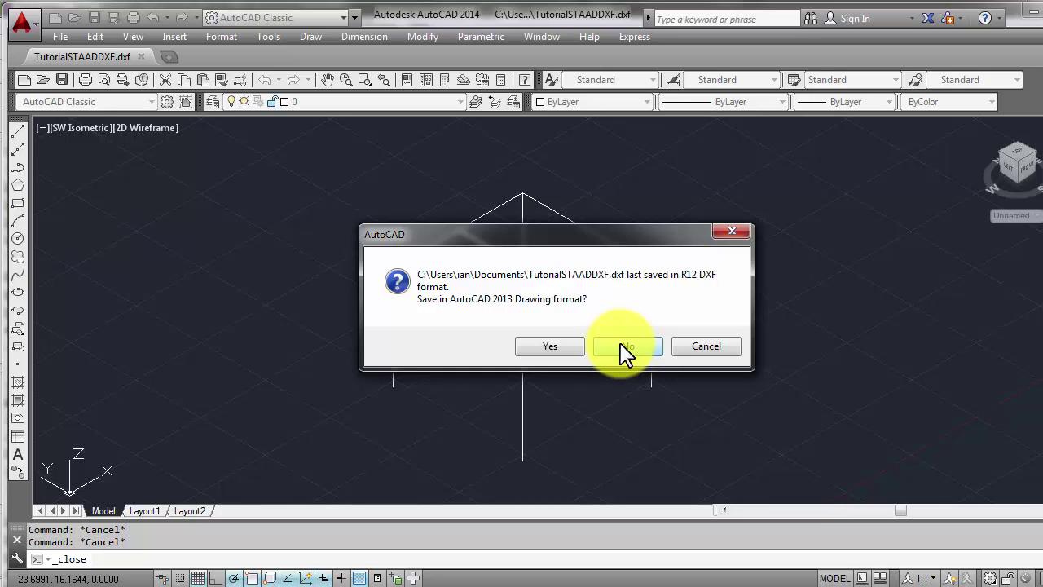
left_click(625, 347)
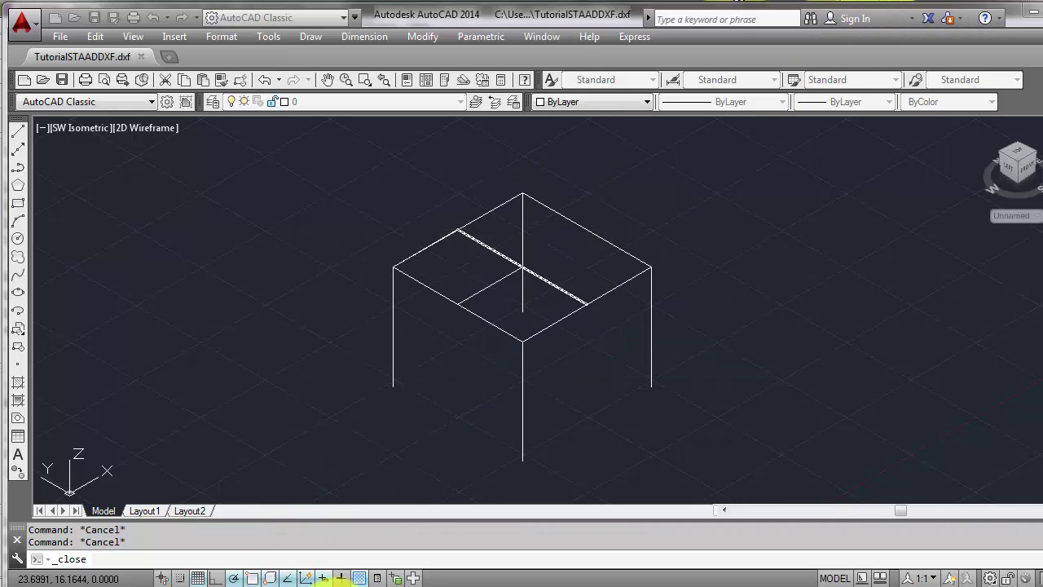
left_click(367, 551)
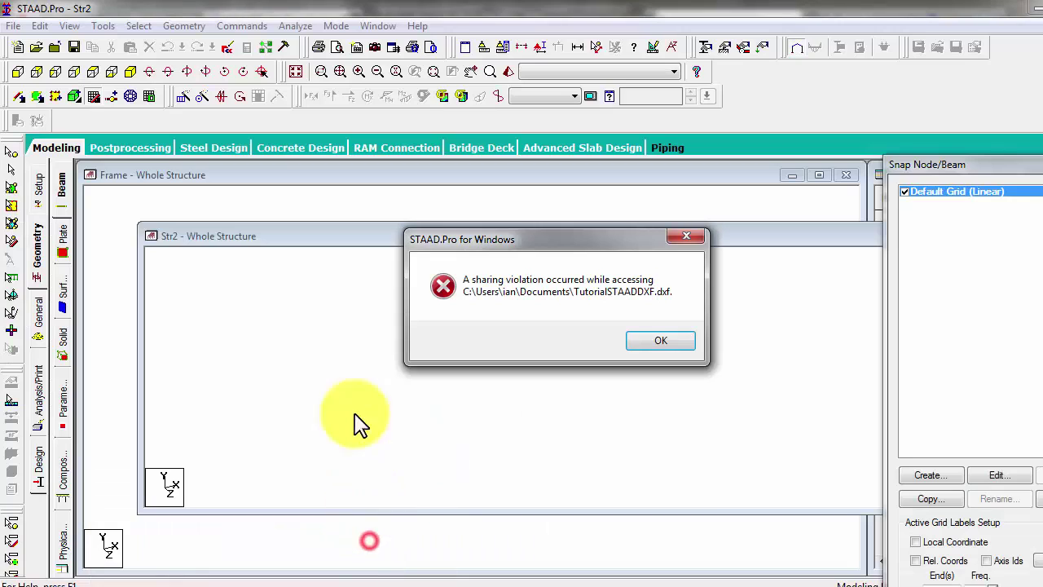
Step: Dismiss the sharing-violation error and close the empty Str2 model
left_click(640, 343)
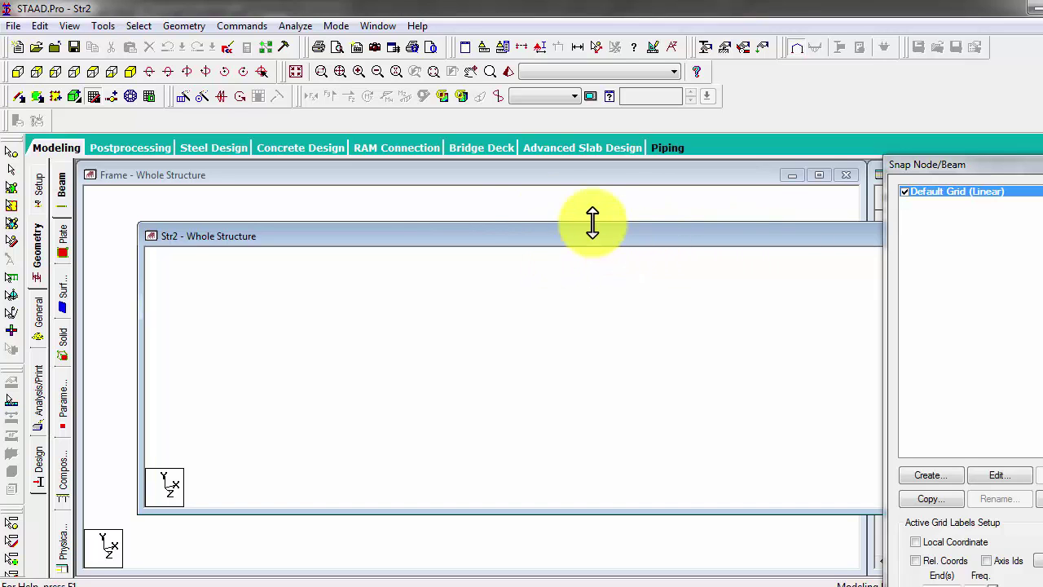
left_click_drag(361, 234, 293, 250)
left_click(796, 250)
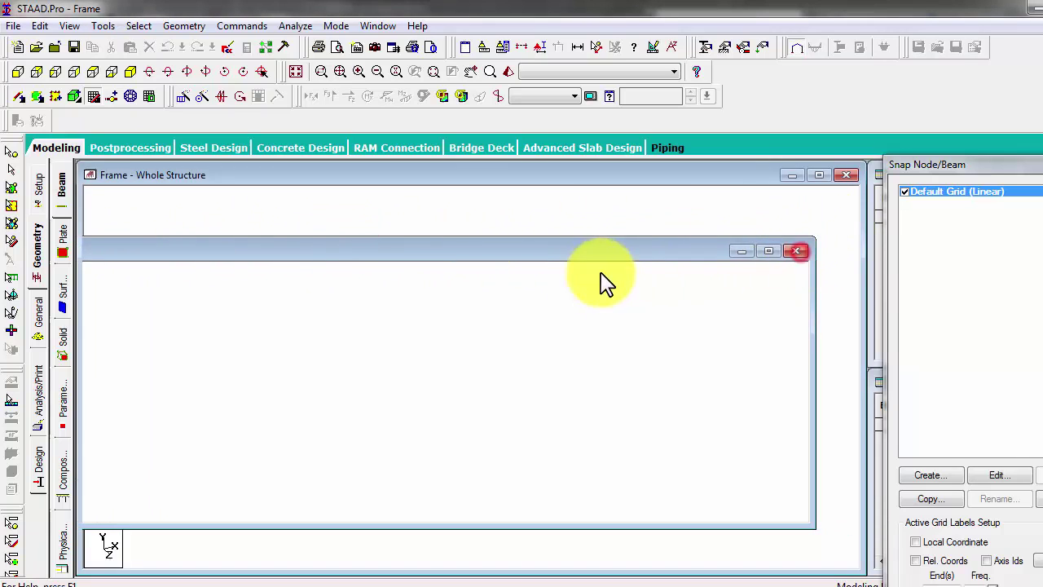
Step: Create a new Space structure project named Frame, overwriting the existing Frame file
left_click(86, 159)
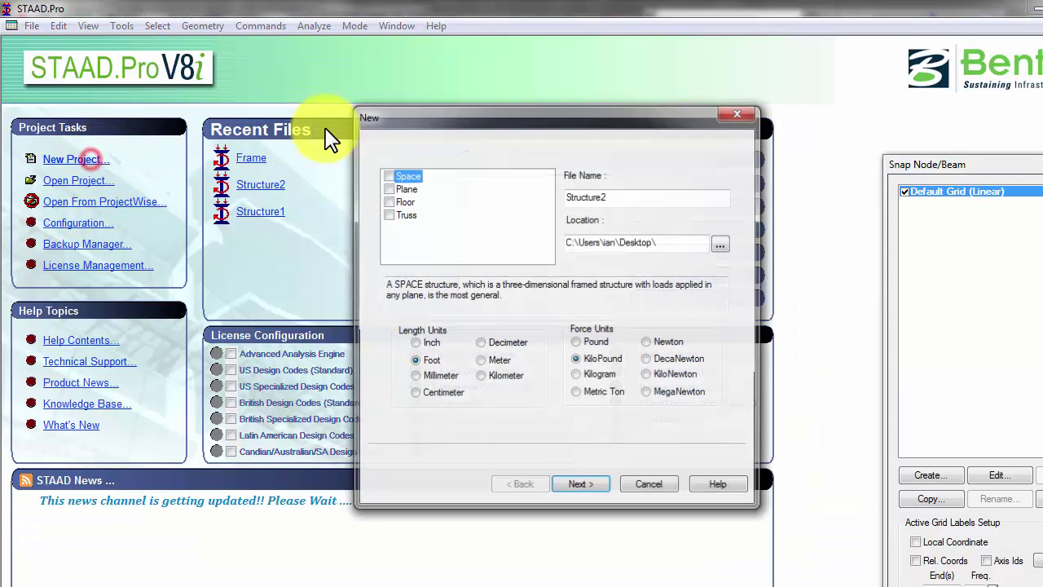
left_click(388, 175)
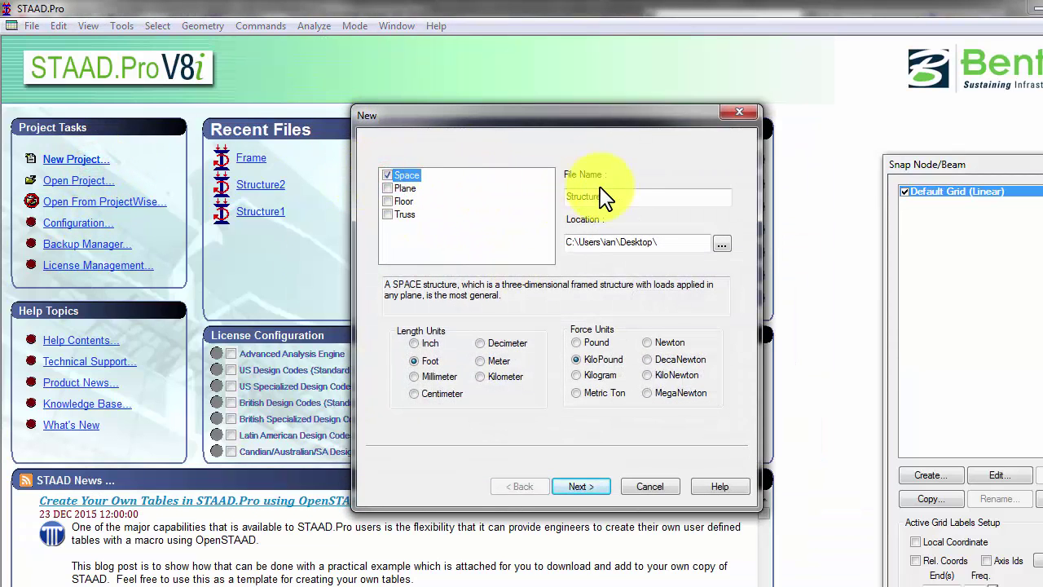
double_click(615, 197)
type("Fra")
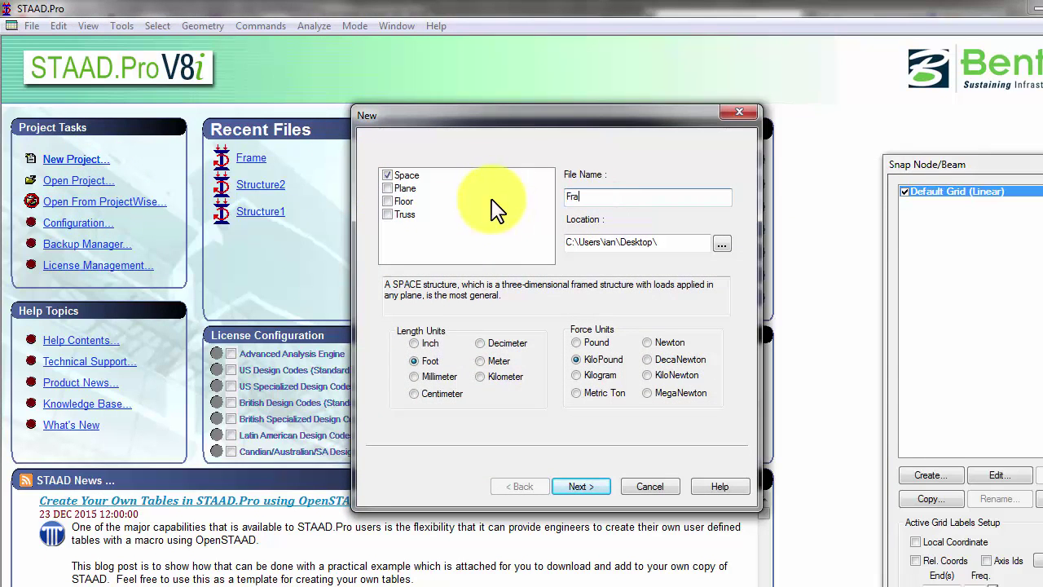
type("me")
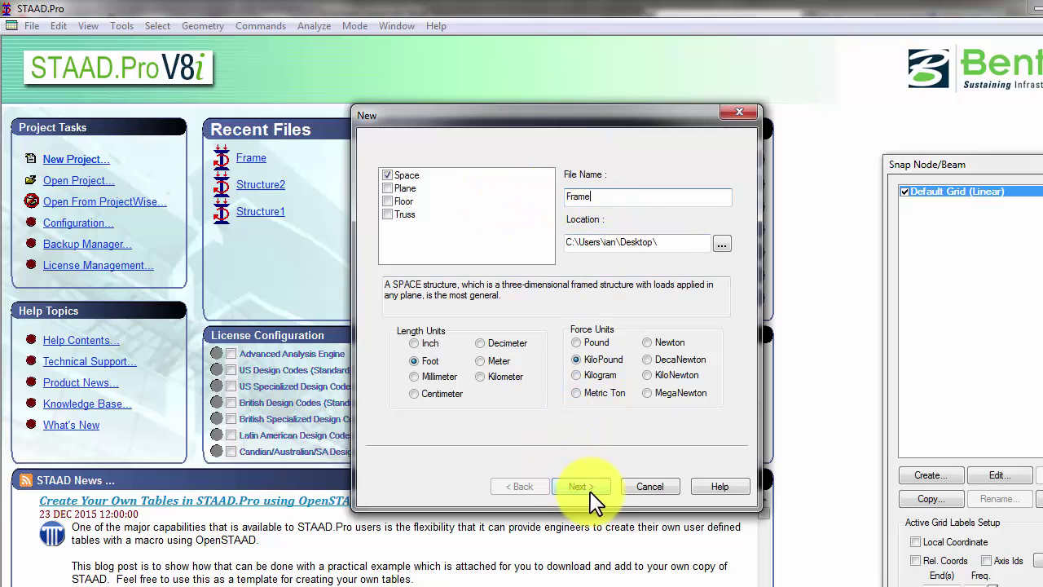
left_click(586, 491)
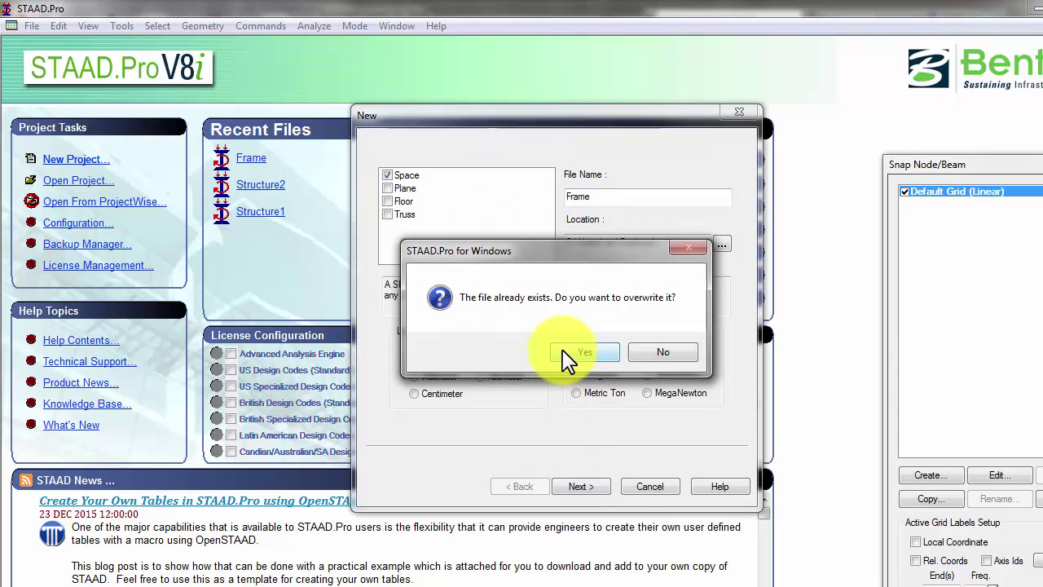
left_click(582, 352)
left_click(581, 487)
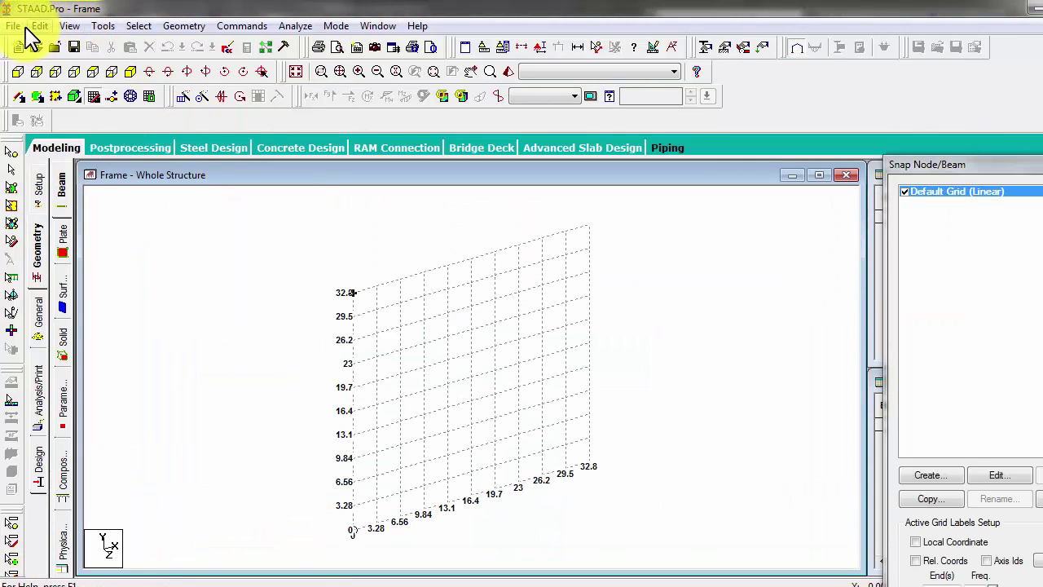
Step: Import TutorialSTAADDXF as a 3D DXF with No Change orientation, Meter and KiloNewton units
left_click(13, 25)
left_click(97, 351)
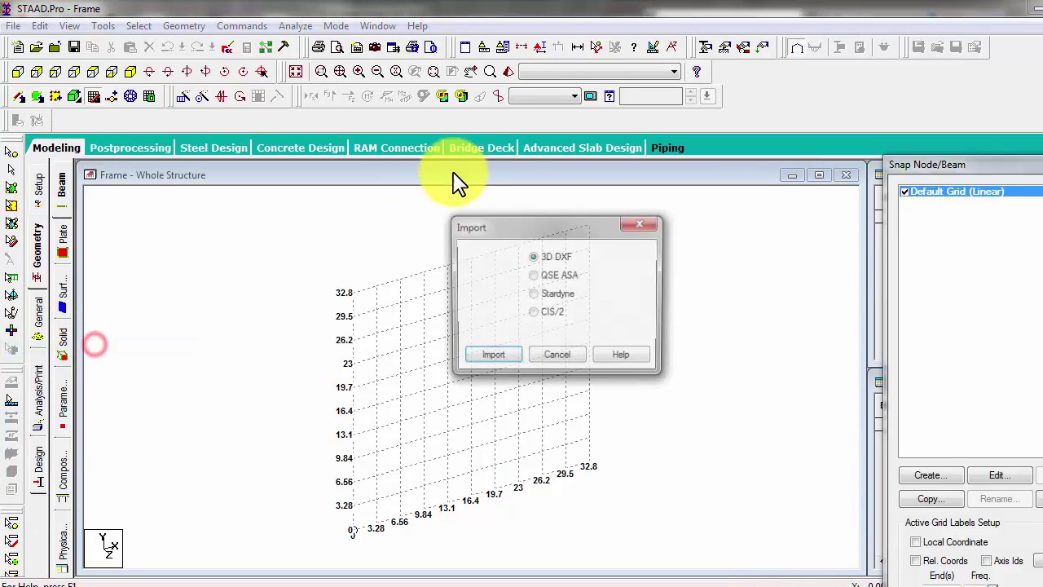
left_click(491, 358)
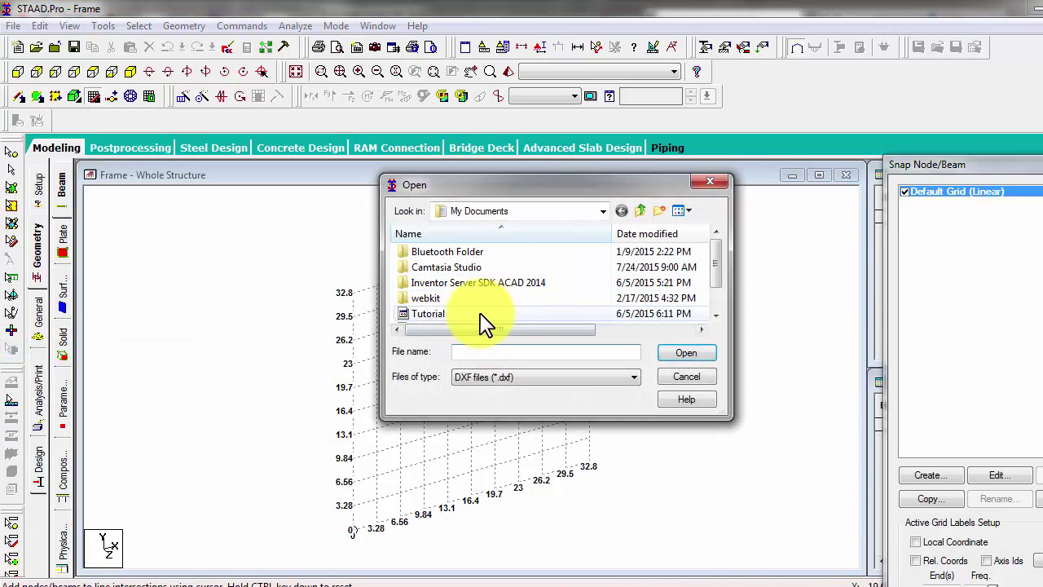
left_click(487, 324)
scroll(459, 315, "down", 1)
double_click(458, 315)
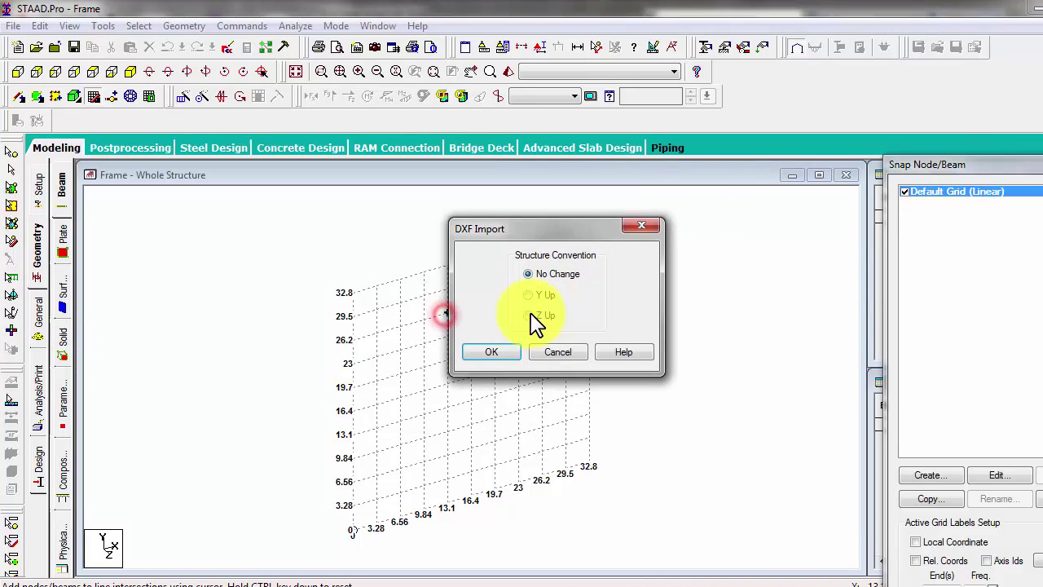
left_click(505, 352)
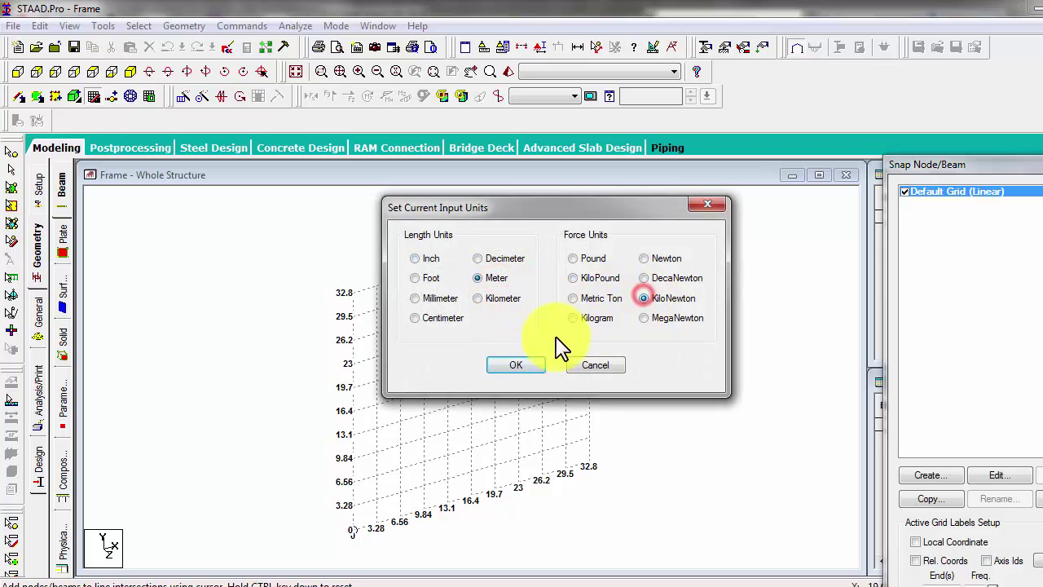
left_click(532, 361)
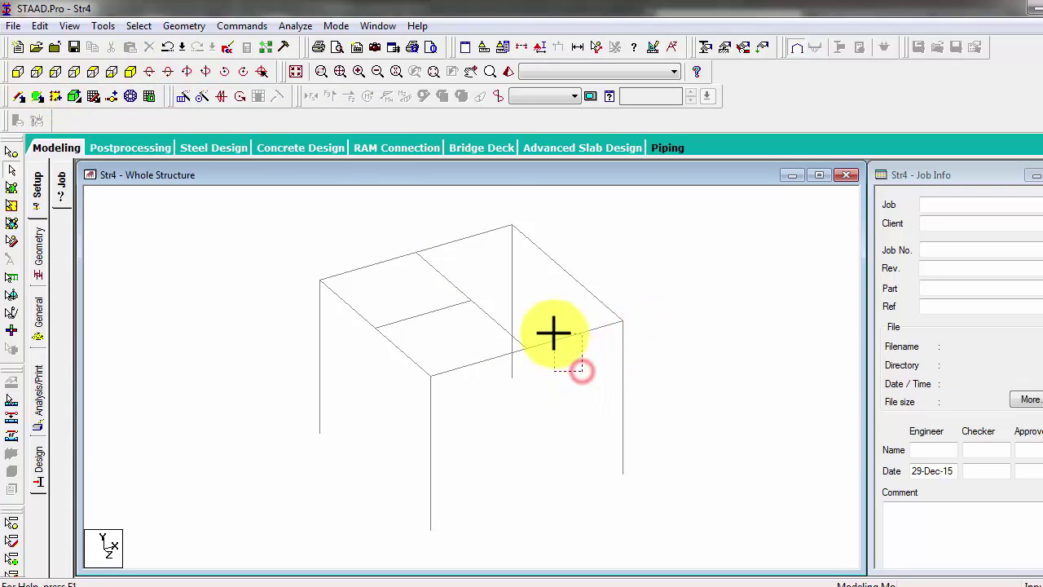
mouse_move(562, 333)
middle_mouse_down()
mouse_move(554, 307)
mouse_move(568, 315)
middle_mouse_up()
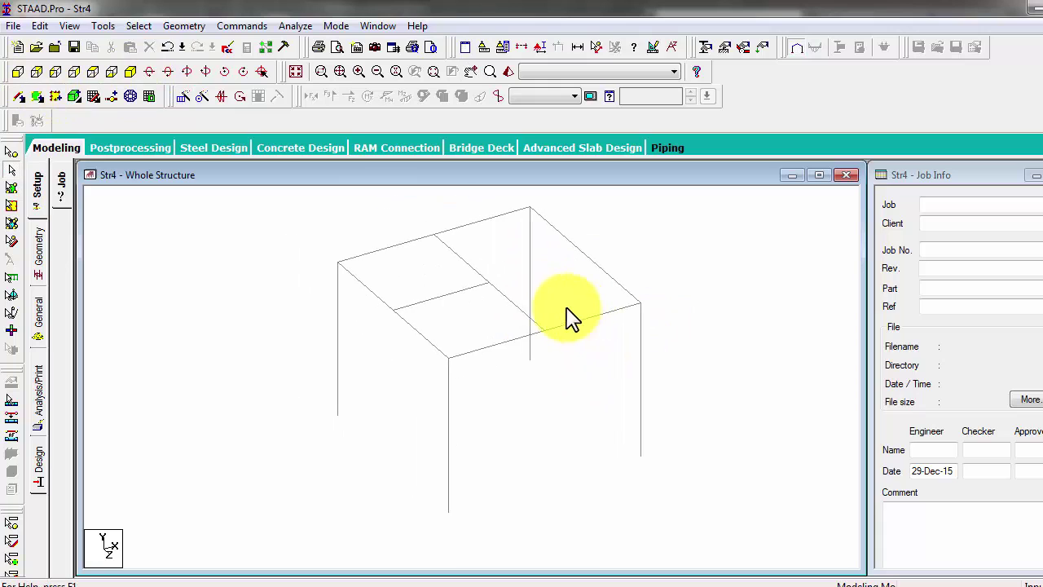
key("Down")
key("Down")
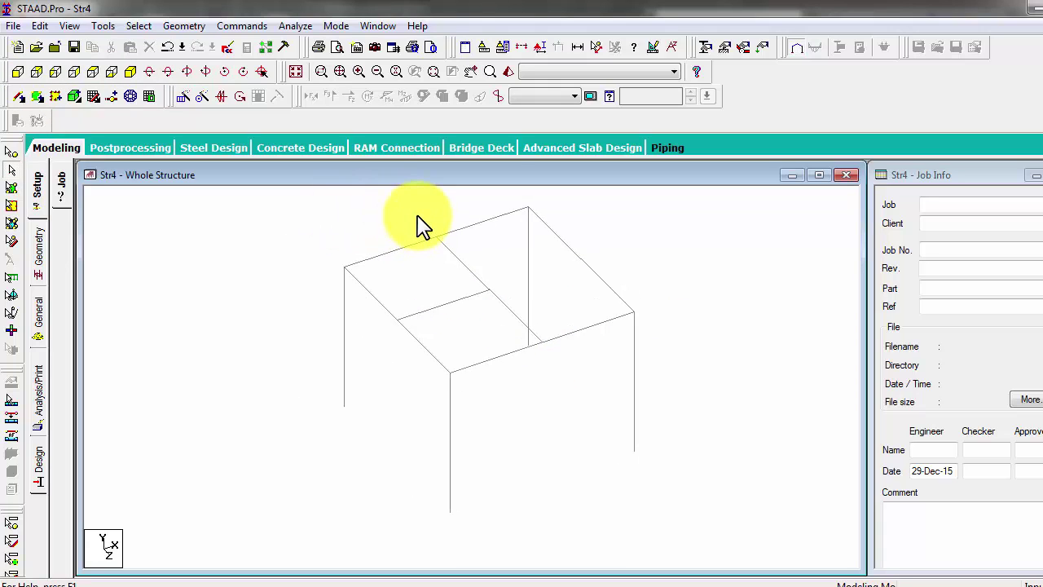
key("Down")
key("Down")
key("Right")
key("Right")
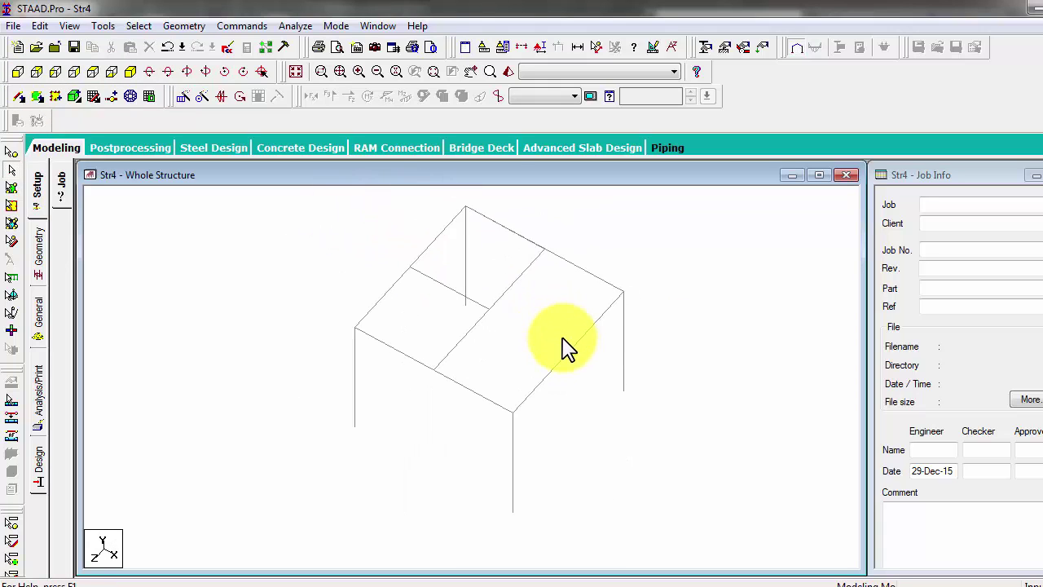
key("Up")
key("Up")
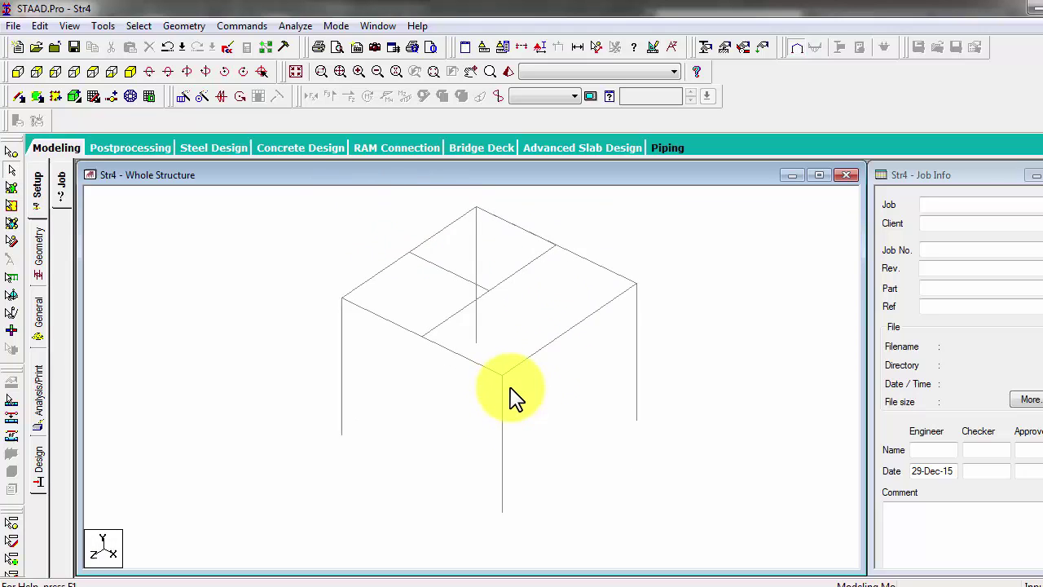
key("Right")
key("Right")
key("Right")
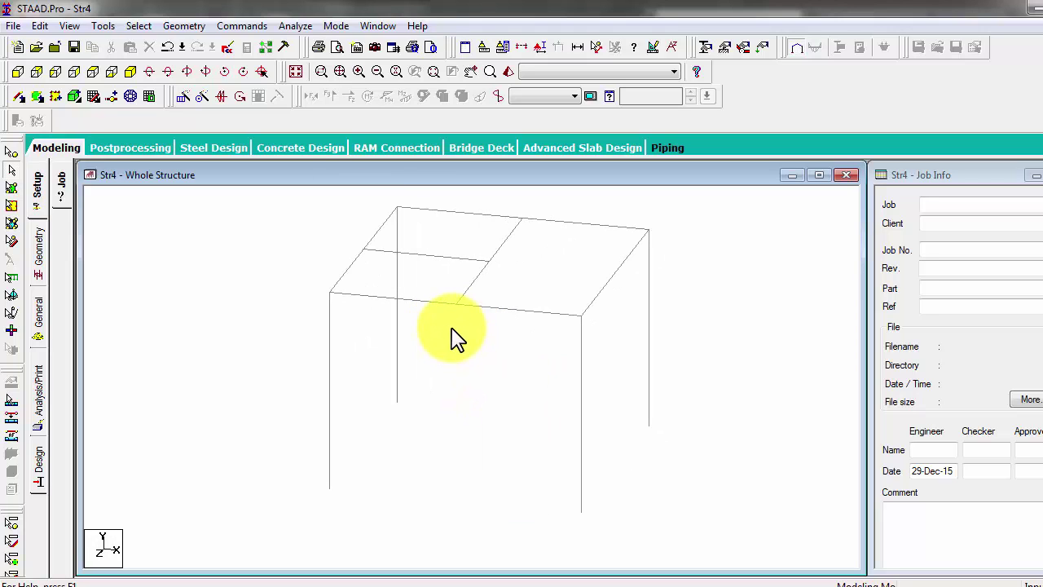
key("Right")
key("Right")
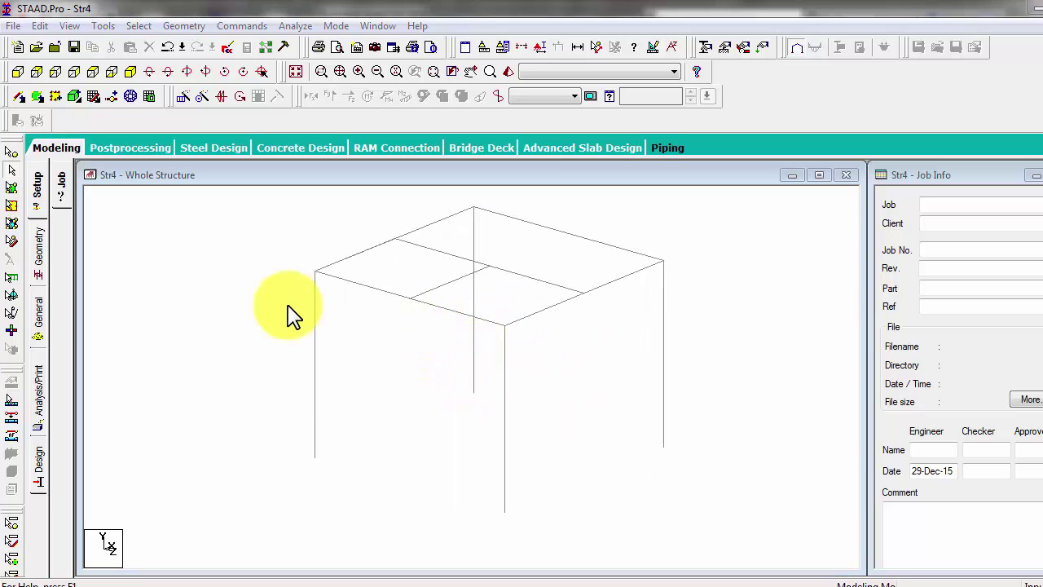
left_click(366, 309)
key("Right")
key("Right")
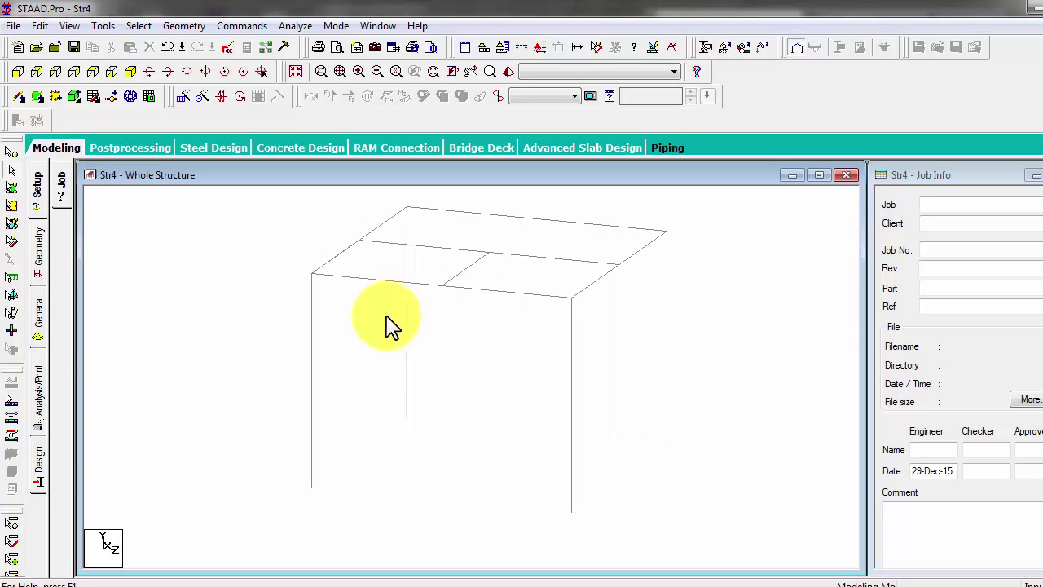
key("Right")
key("Right")
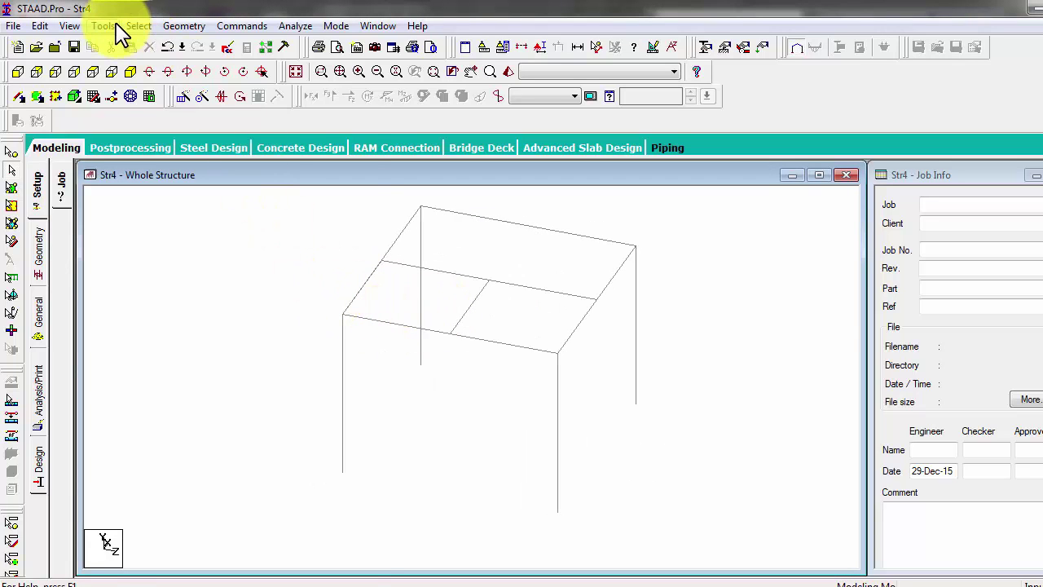
Step: List the separate structures, inspect isolated Structure 2, then window-select the whole frame
left_click(114, 32)
left_click(124, 45)
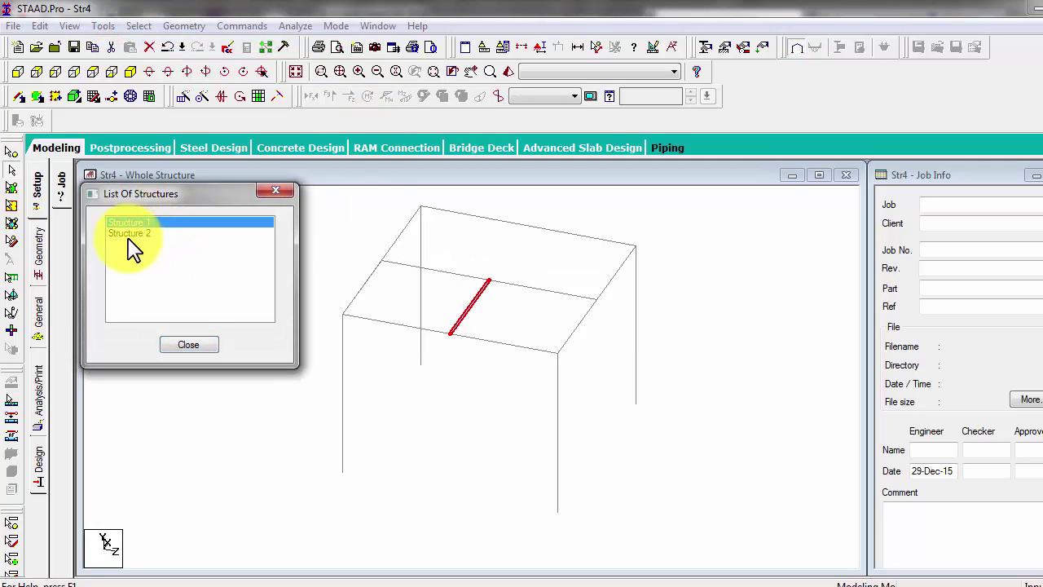
left_click(128, 234)
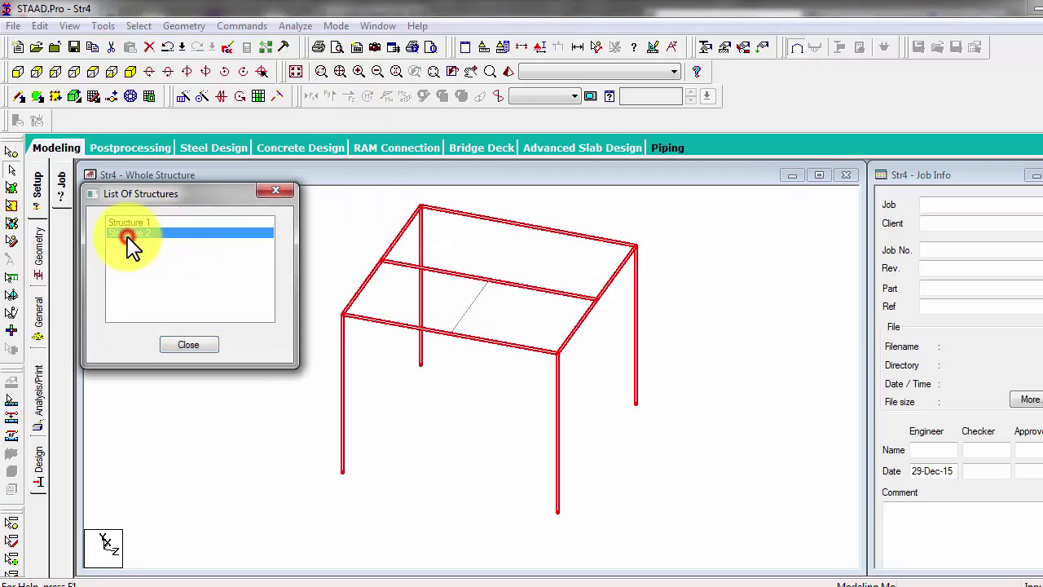
left_click(189, 346)
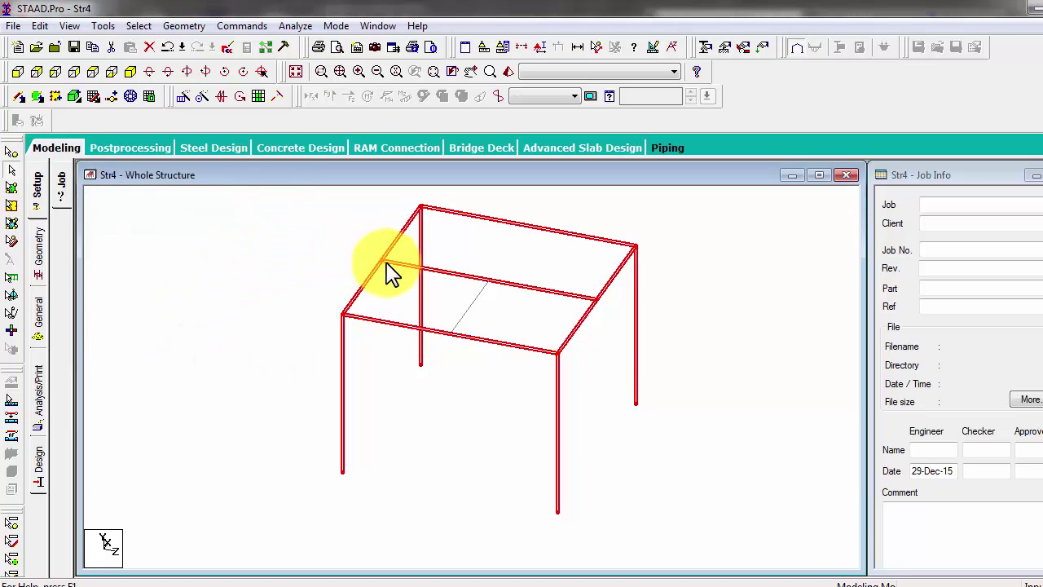
left_click(518, 262)
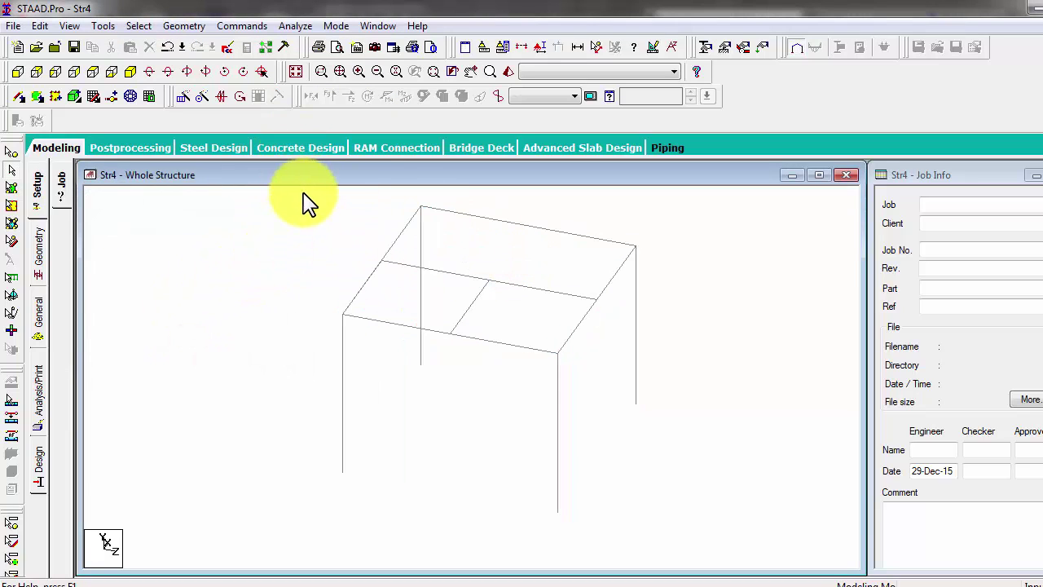
left_click_drag(306, 193, 688, 535)
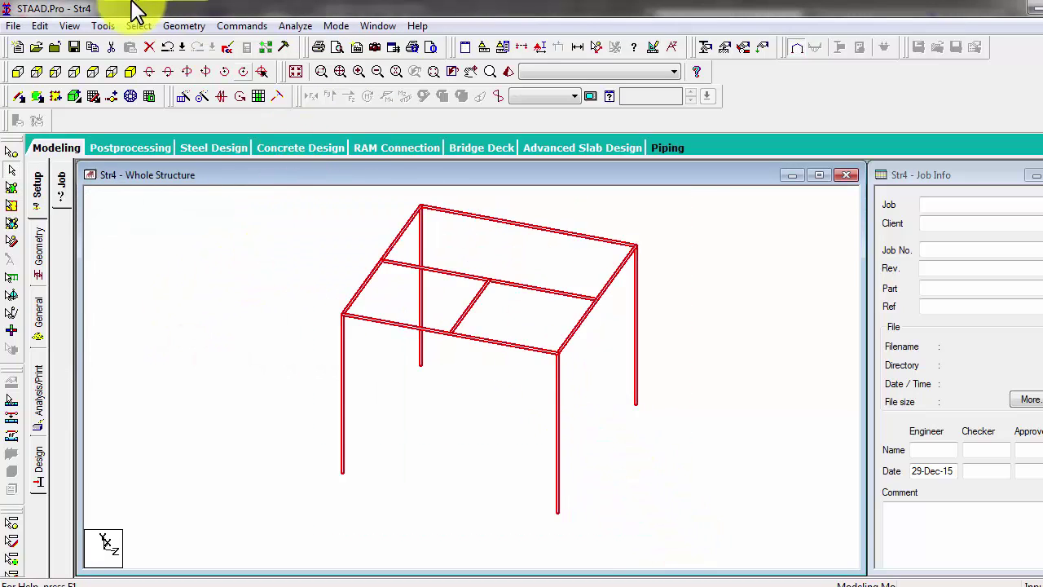
Step: Intersect the selected members, splitting the crossing roof beams into 4 new beams
left_click(226, 28)
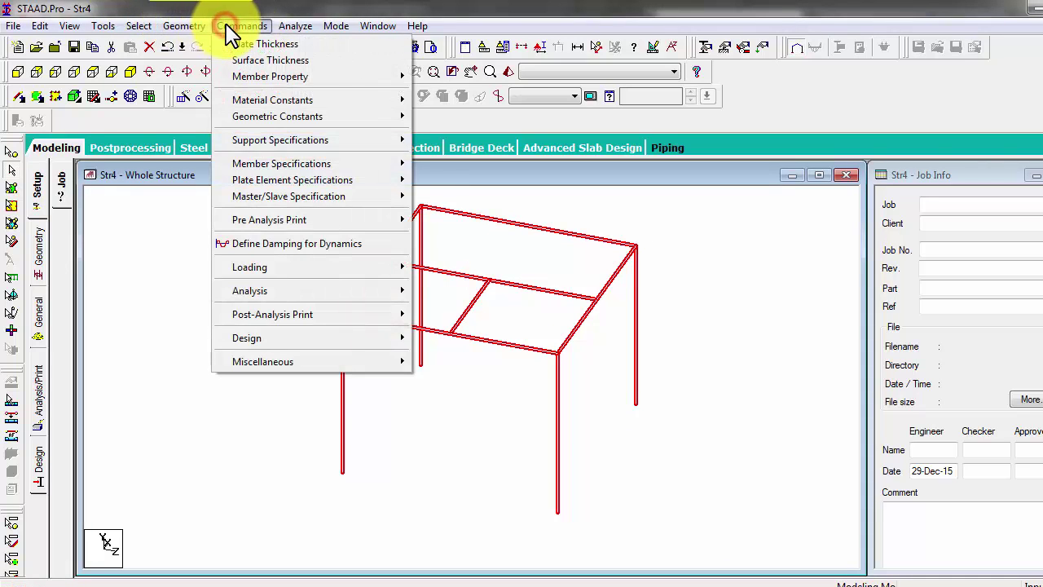
mouse_move(182, 26)
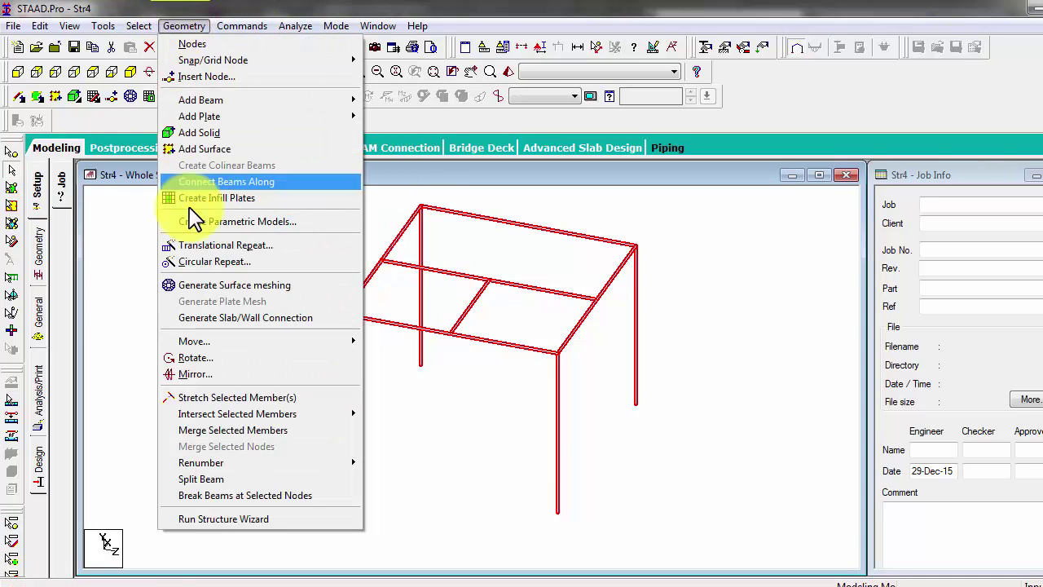
mouse_move(235, 417)
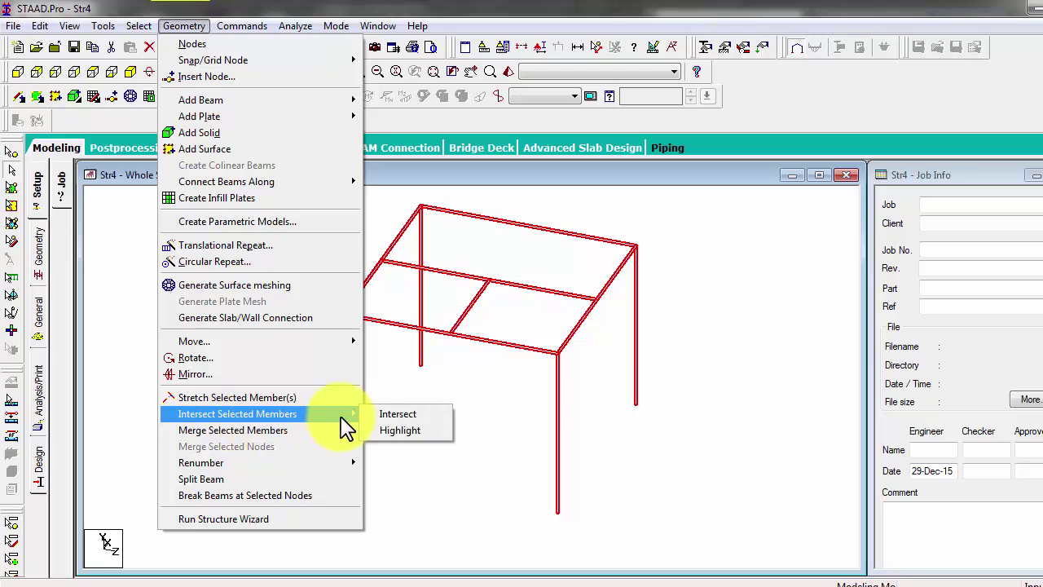
left_click(411, 415)
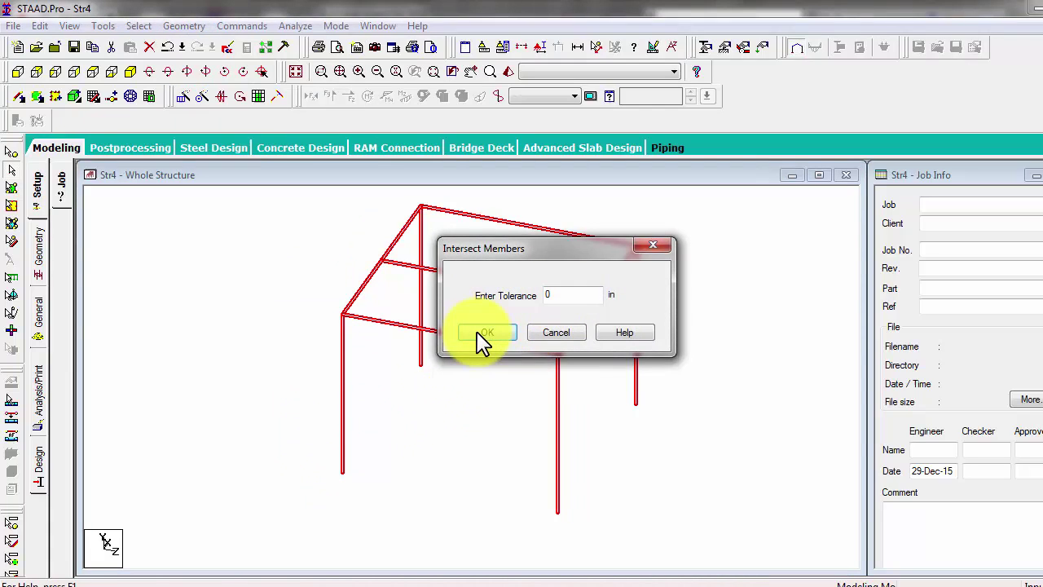
left_click(480, 334)
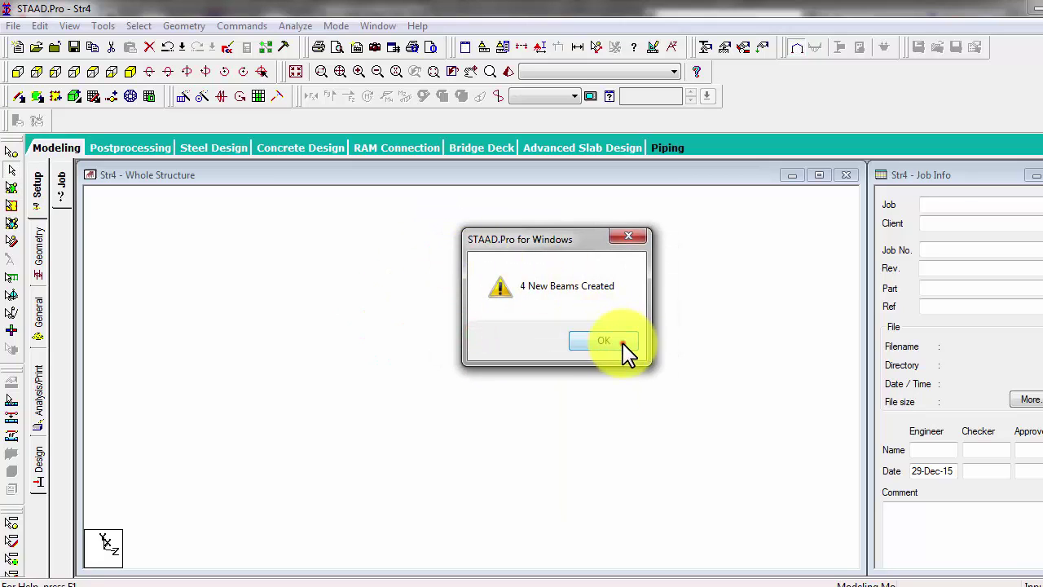
left_click(622, 345)
Step: Inspect the new split roof and front beam segments, then clear the selection
left_click(465, 274)
left_click(504, 283)
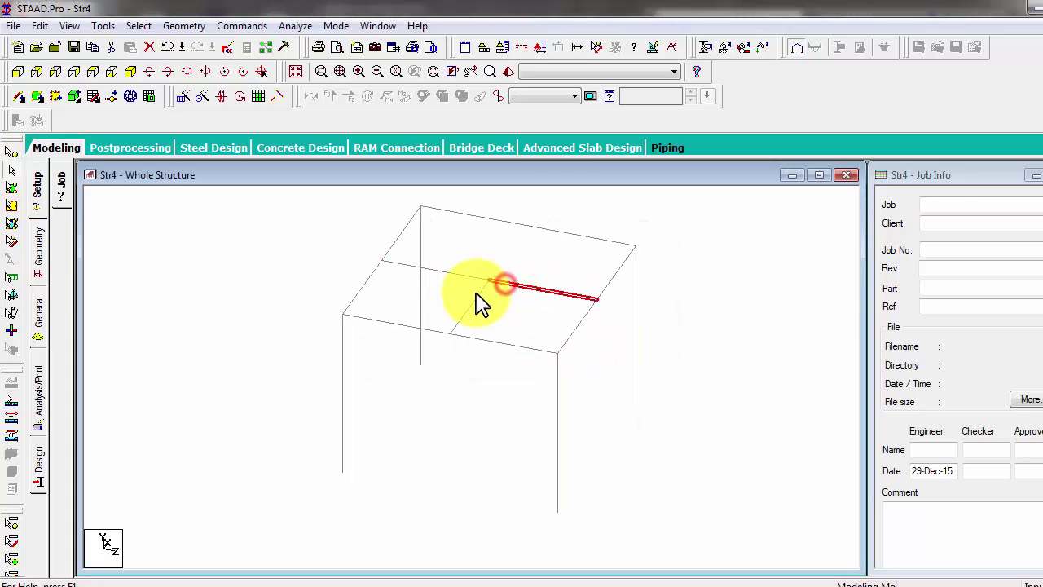
left_click(477, 339)
left_click(397, 320)
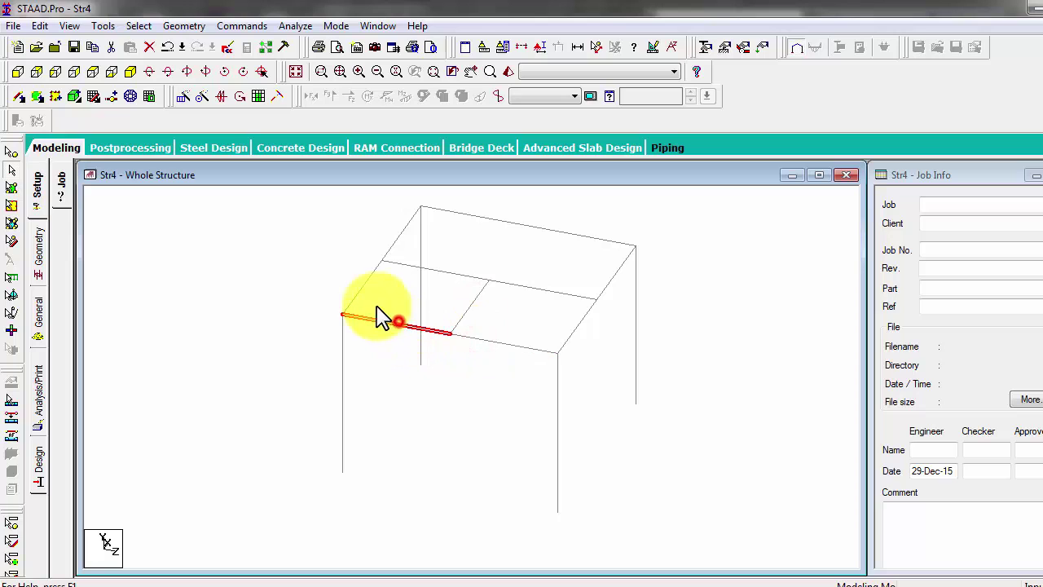
left_click(398, 236)
left_click(458, 237)
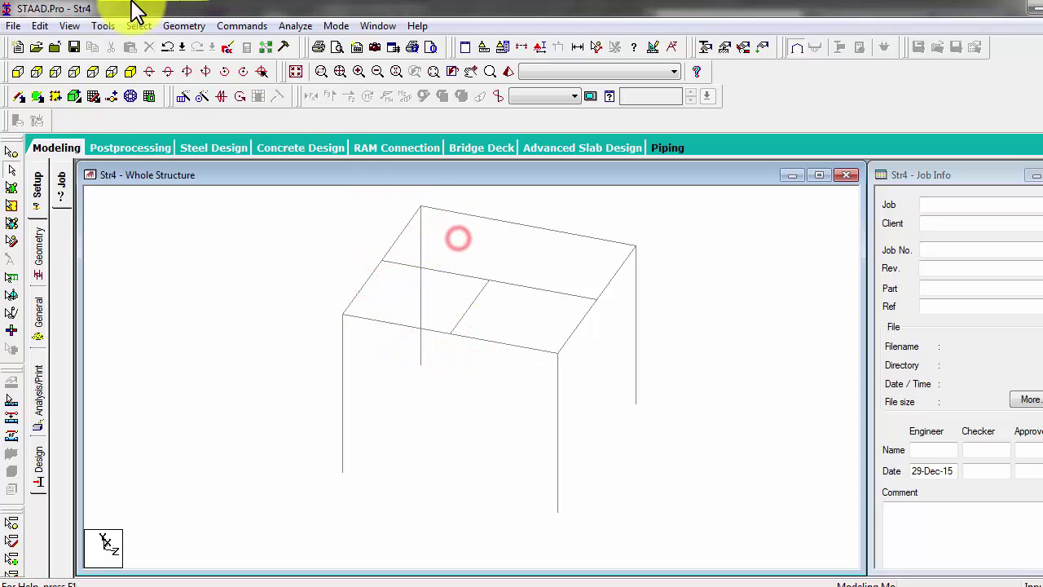
Step: Run the multiple-structures check and confirm only Structure 1 remains
left_click(106, 25)
left_click(118, 43)
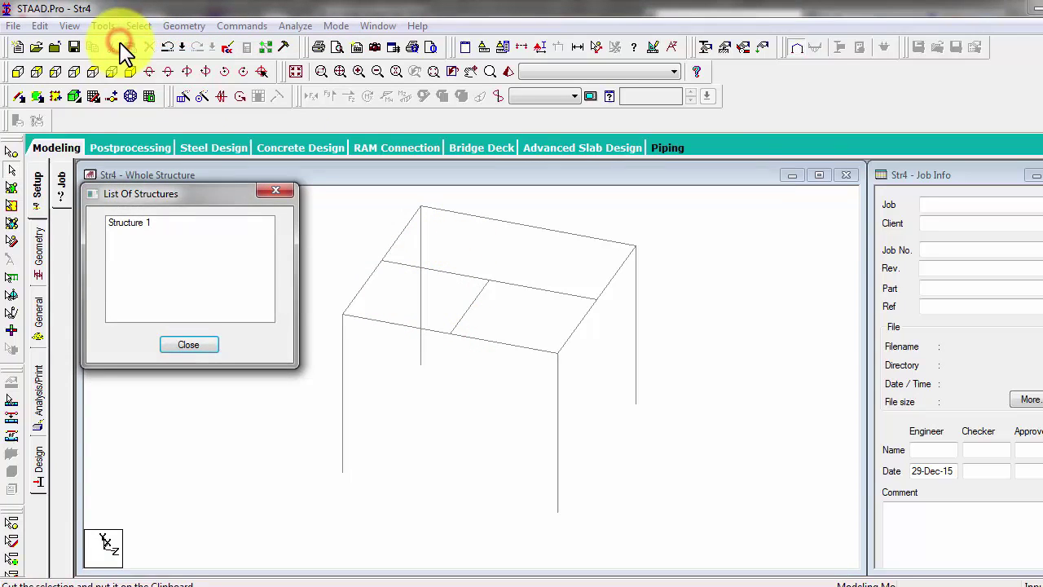
left_click(155, 222)
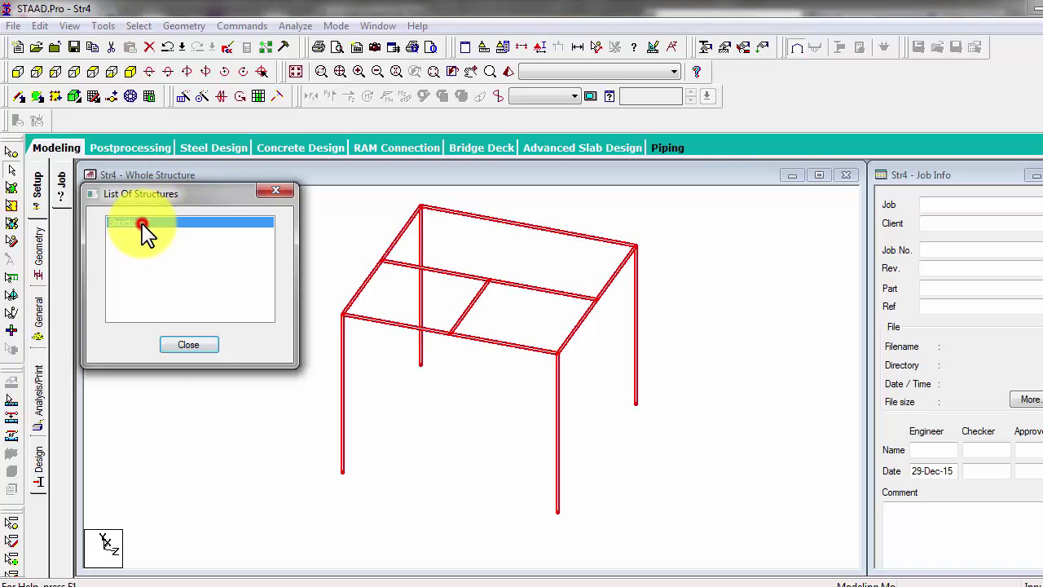
left_click(211, 347)
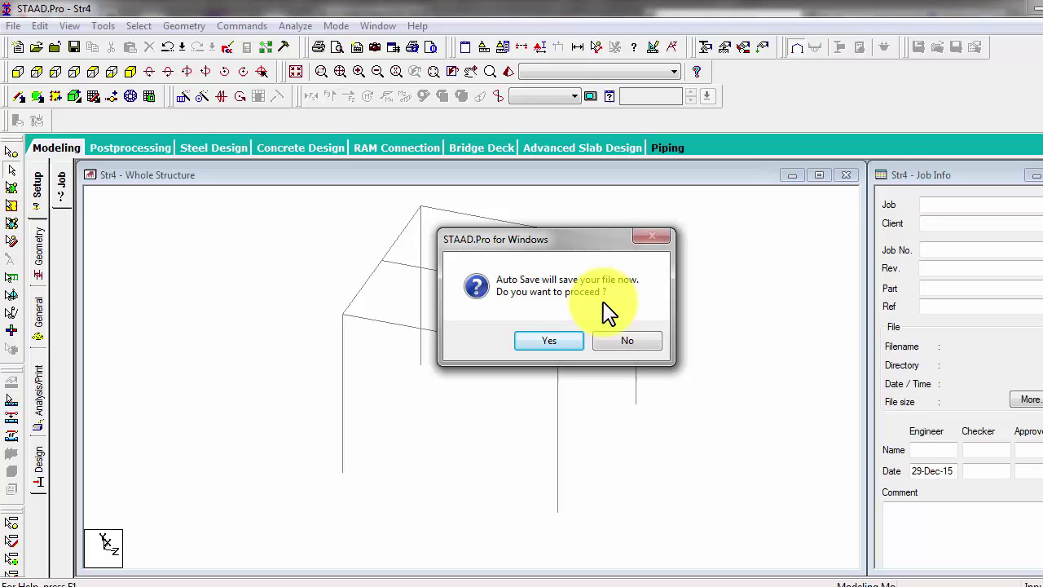
Step: Decline Auto Save and run the duplicate-node check at tolerance 0, which finds none
left_click(617, 340)
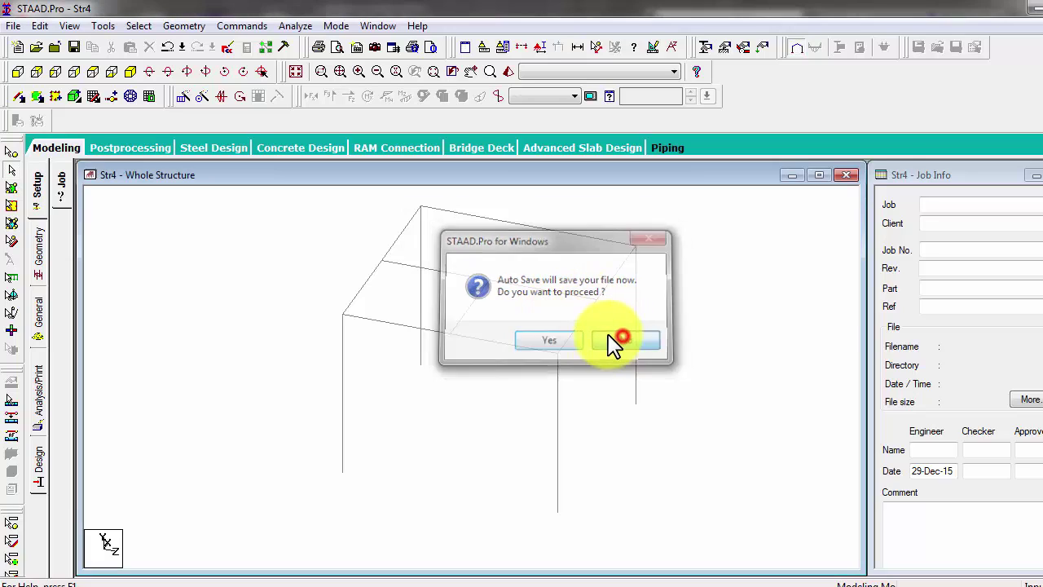
left_click(103, 27)
mouse_move(330, 70)
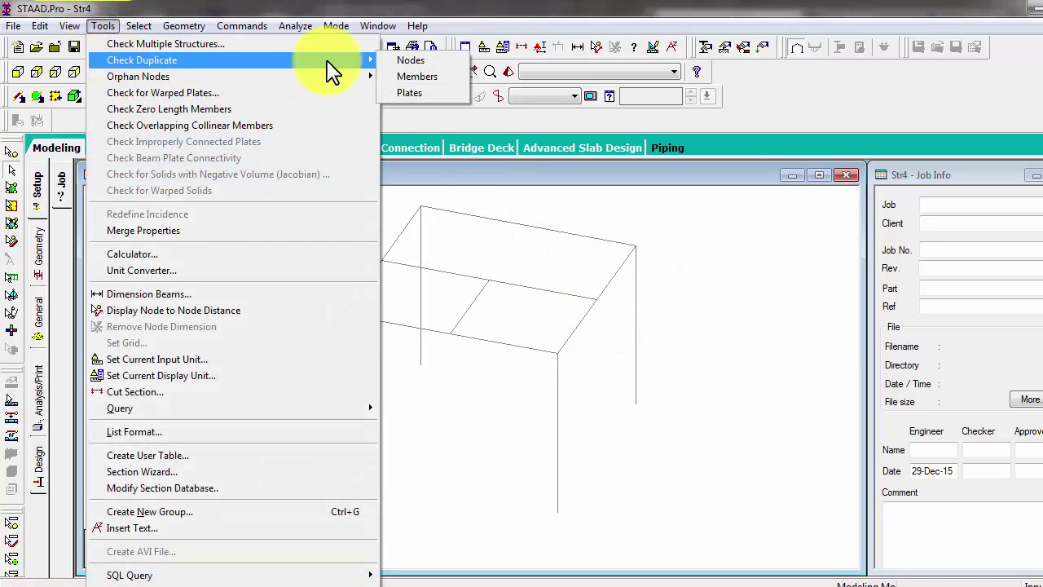
left_click(409, 62)
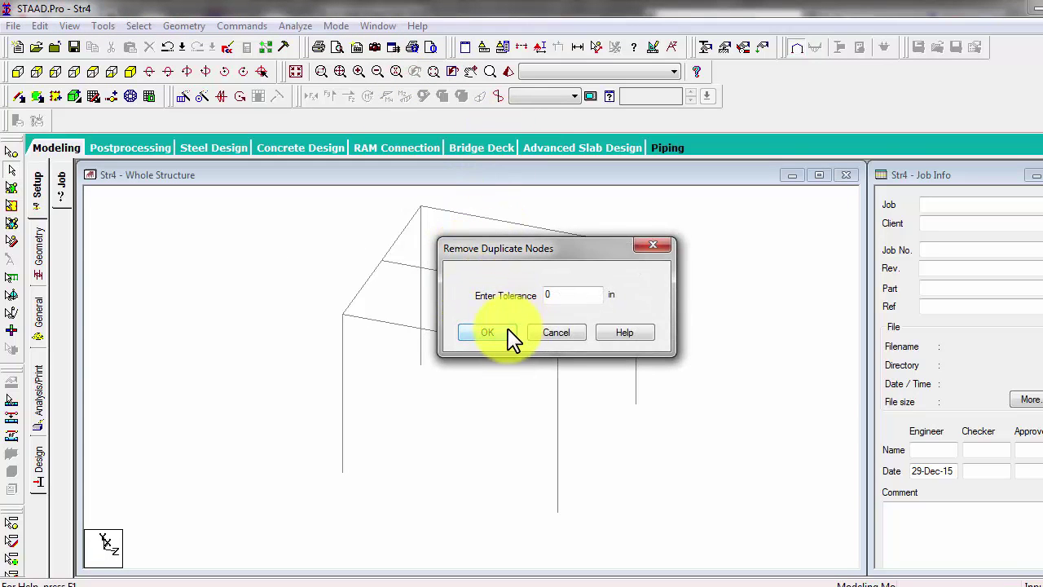
left_click(505, 334)
left_click(601, 340)
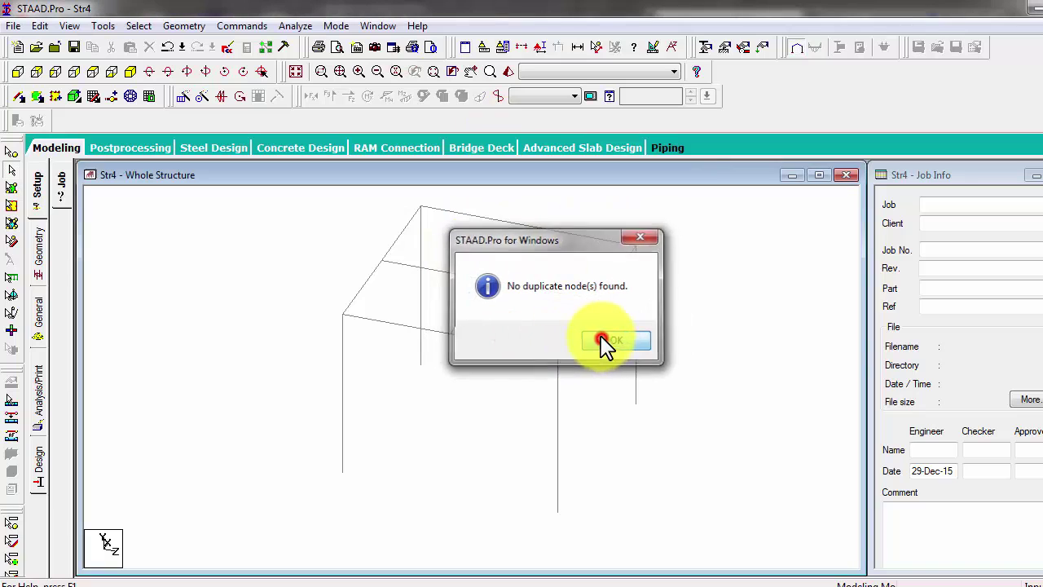
Step: Run the duplicate-member check and merge beams 2 and 8, keeping member 2
left_click(104, 26)
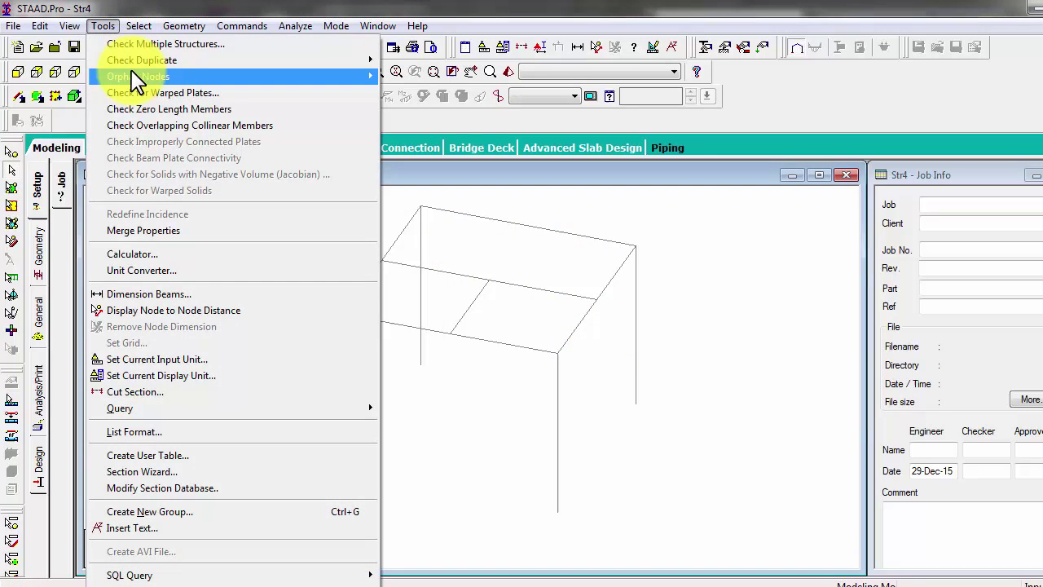
mouse_move(186, 62)
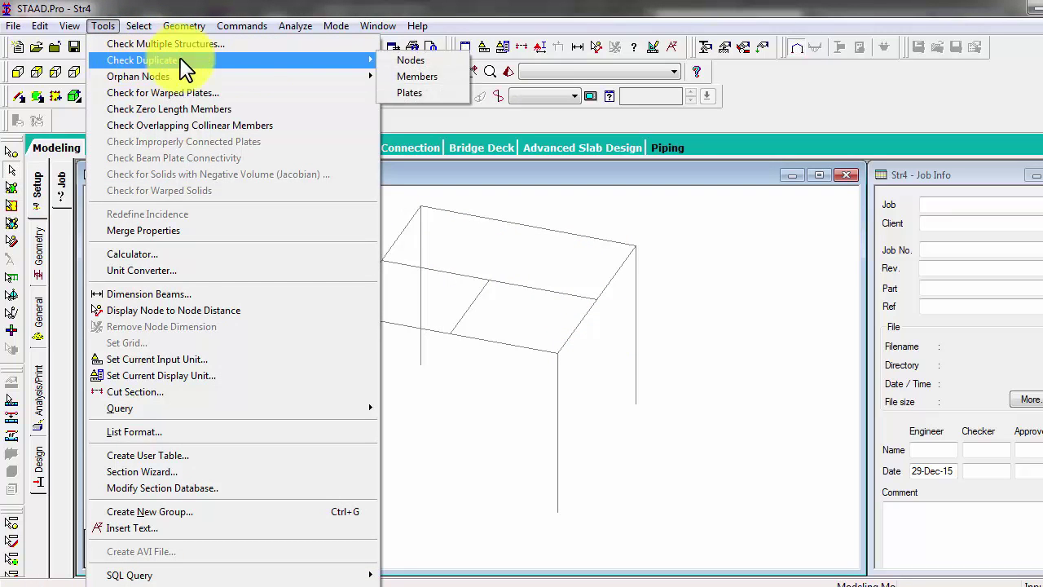
left_click(417, 78)
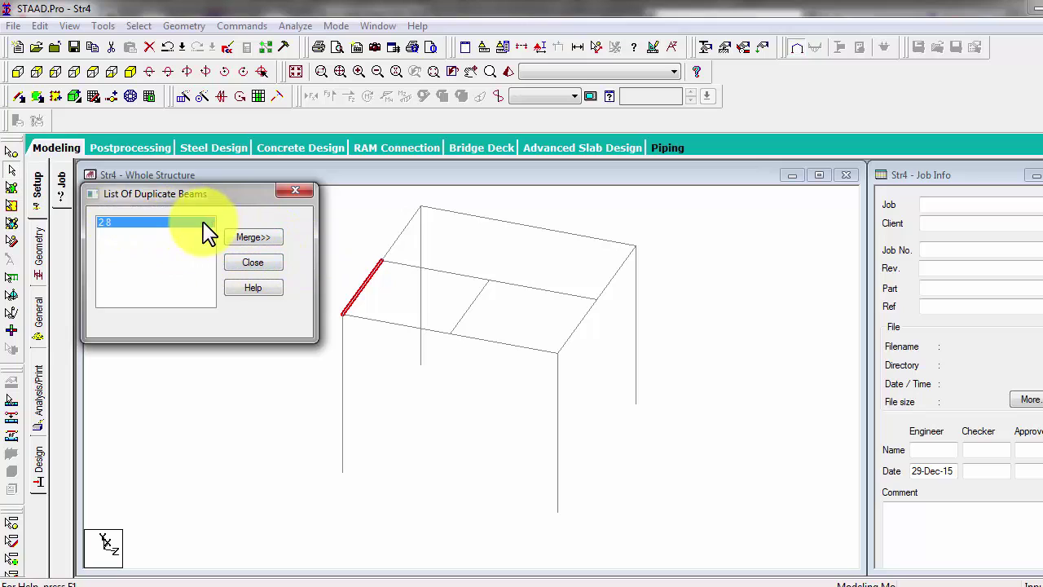
left_click(253, 238)
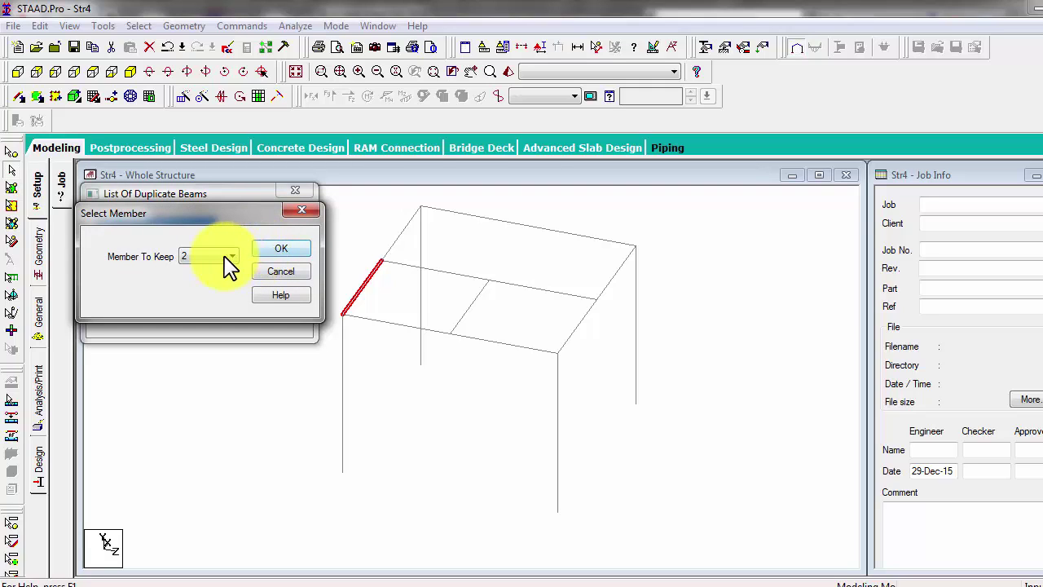
left_click(280, 250)
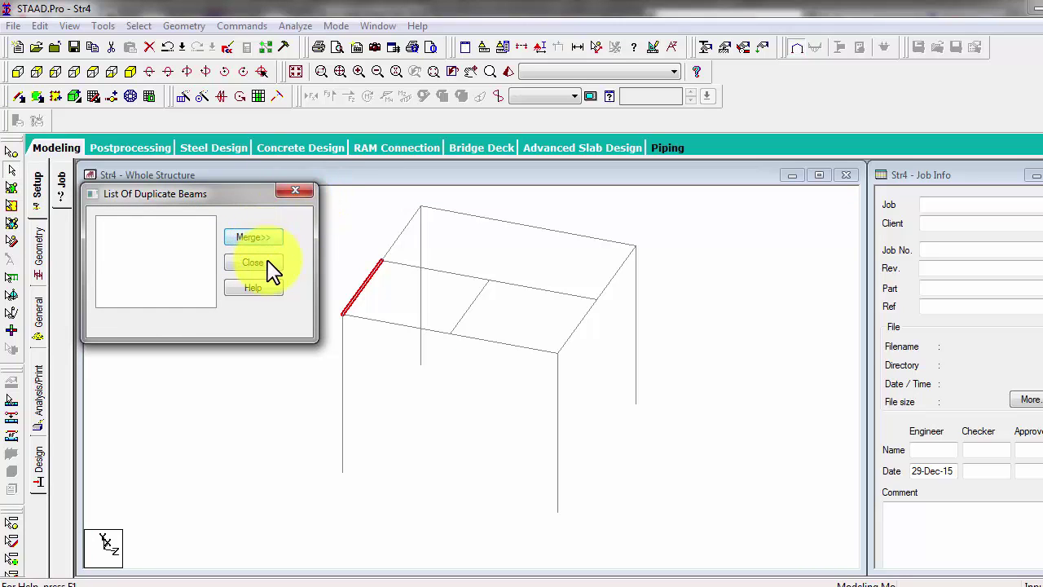
left_click(270, 259)
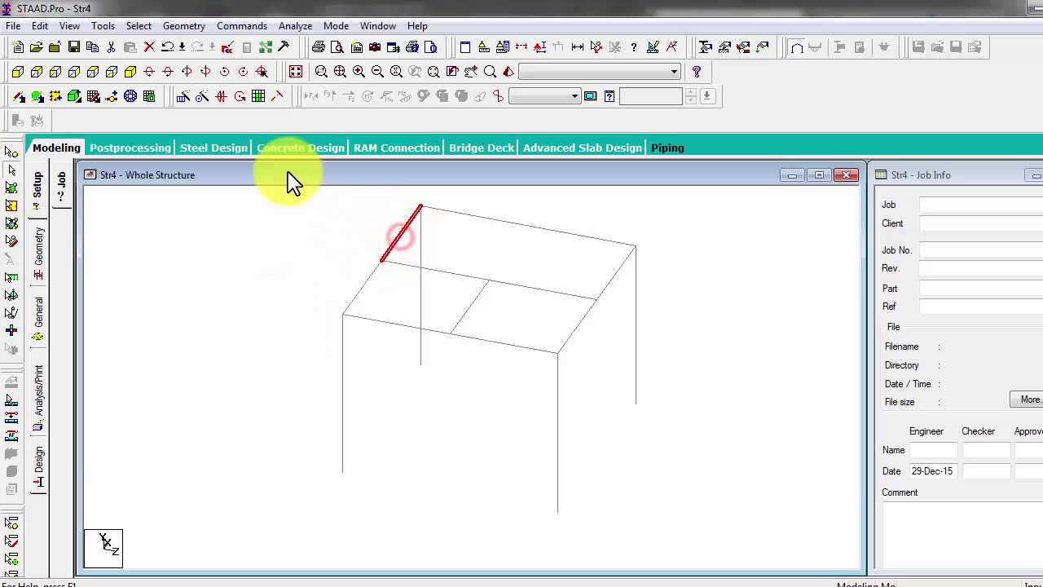
left_click(251, 262)
Step: Select the whole frame and confirm the duplicate-member check finds no duplicates
left_click(290, 200)
left_click_drag(290, 200, 686, 514)
left_click(103, 26)
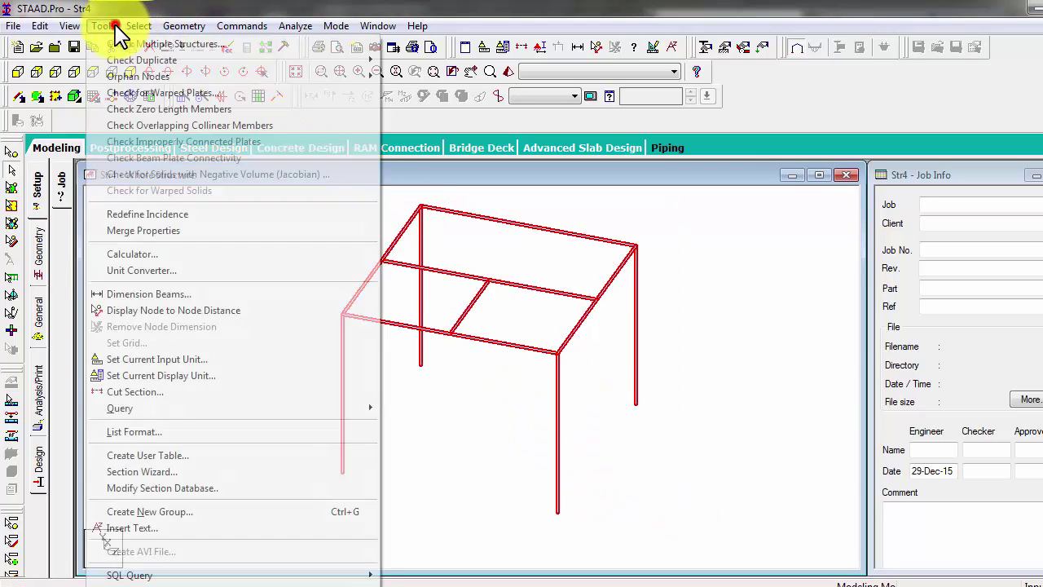
mouse_move(314, 62)
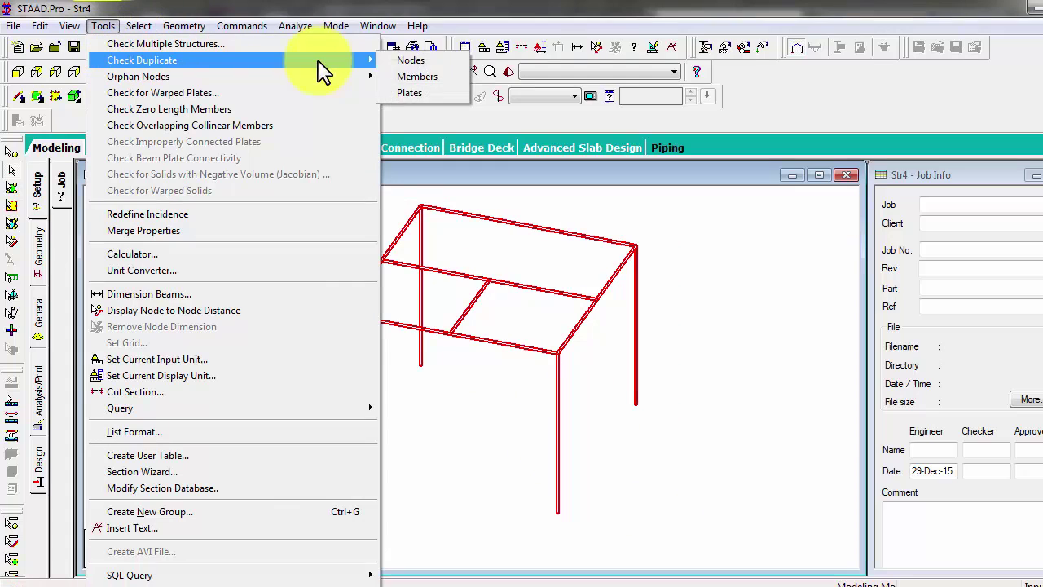
left_click(410, 76)
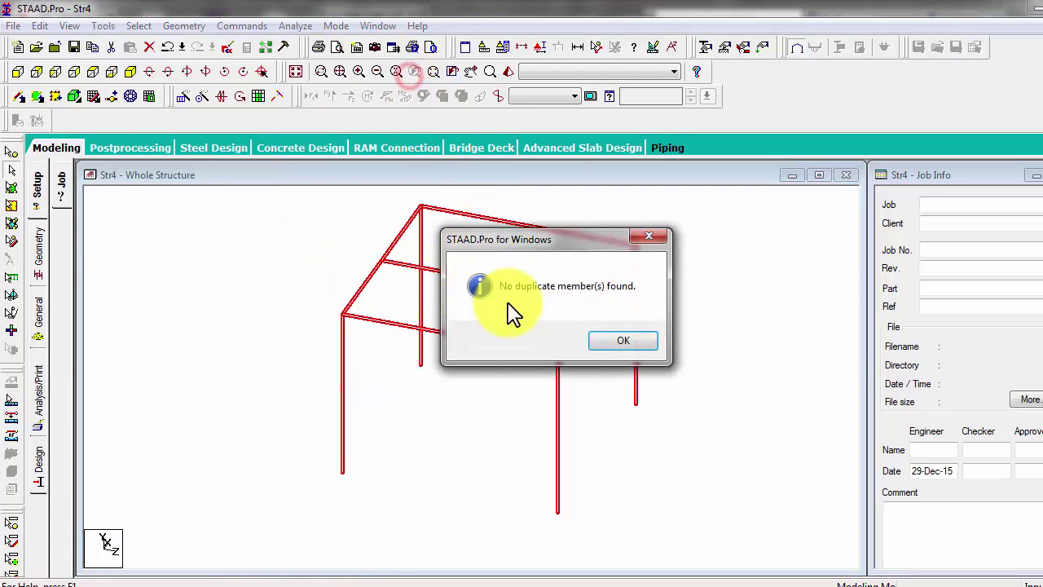
left_click(622, 345)
left_click(223, 231)
Step: Check for zero-length members at a 1 in tolerance, finding none
left_click(102, 25)
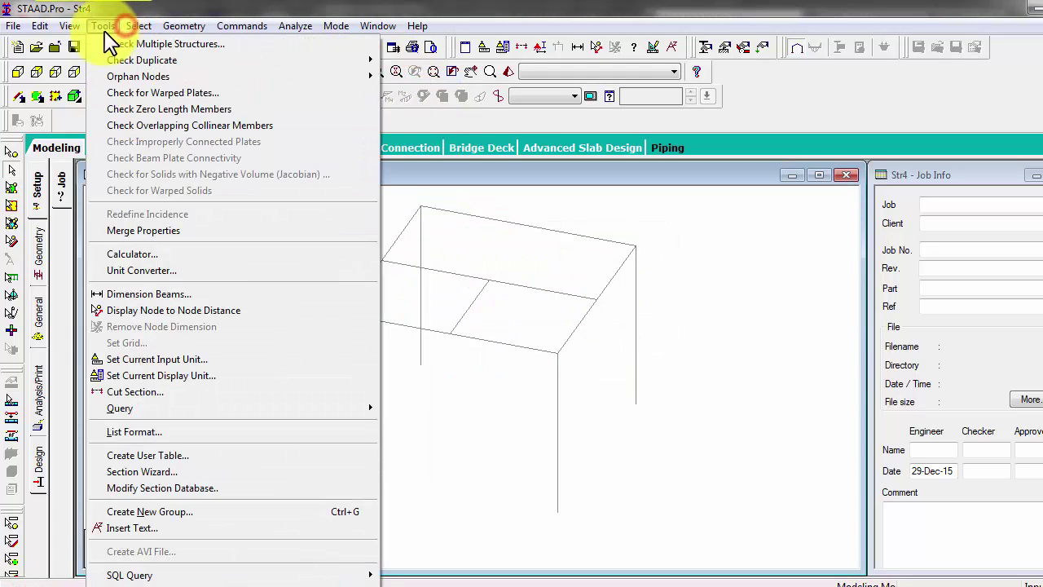
left_click(195, 112)
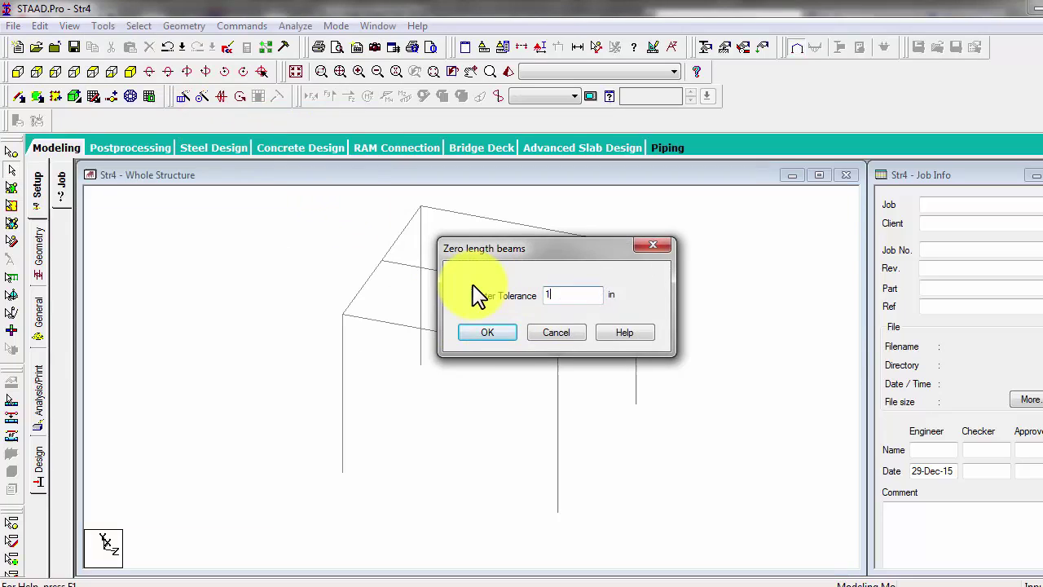
left_click(483, 334)
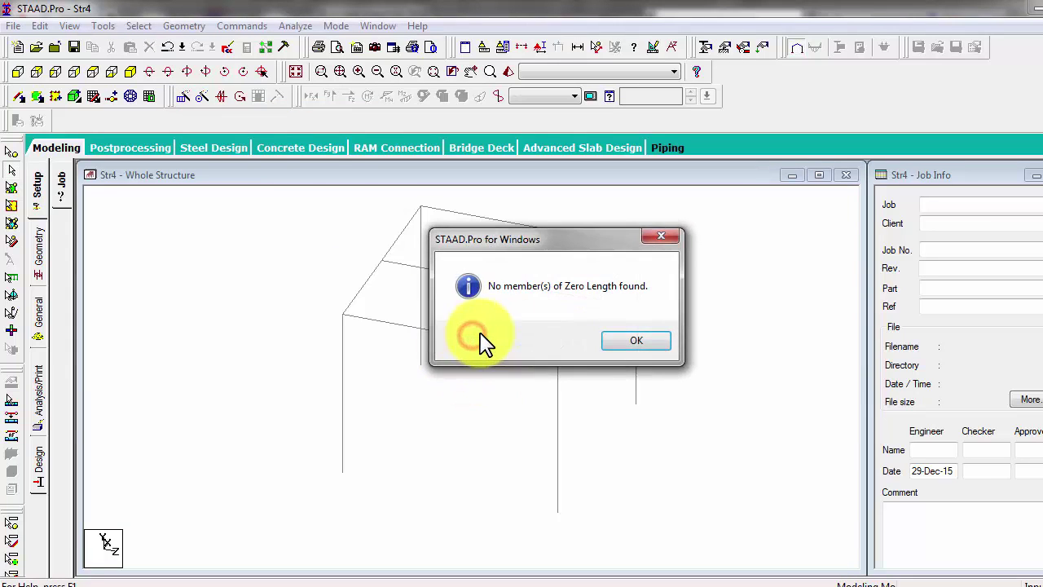
left_click(634, 338)
Step: Check for overlapping collinear beams, which reports none
left_click(337, 248)
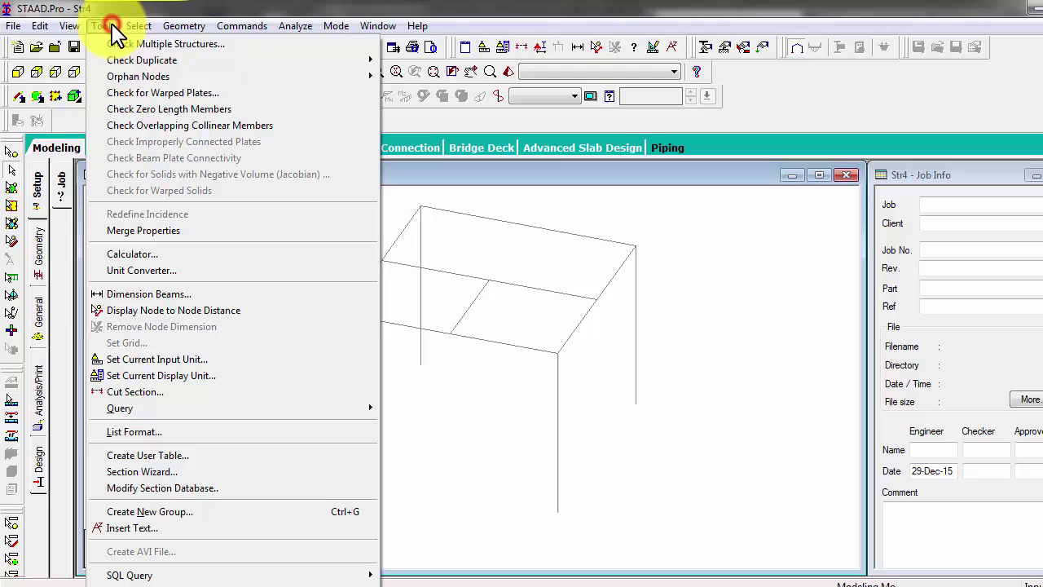
left_click(189, 124)
left_click(613, 344)
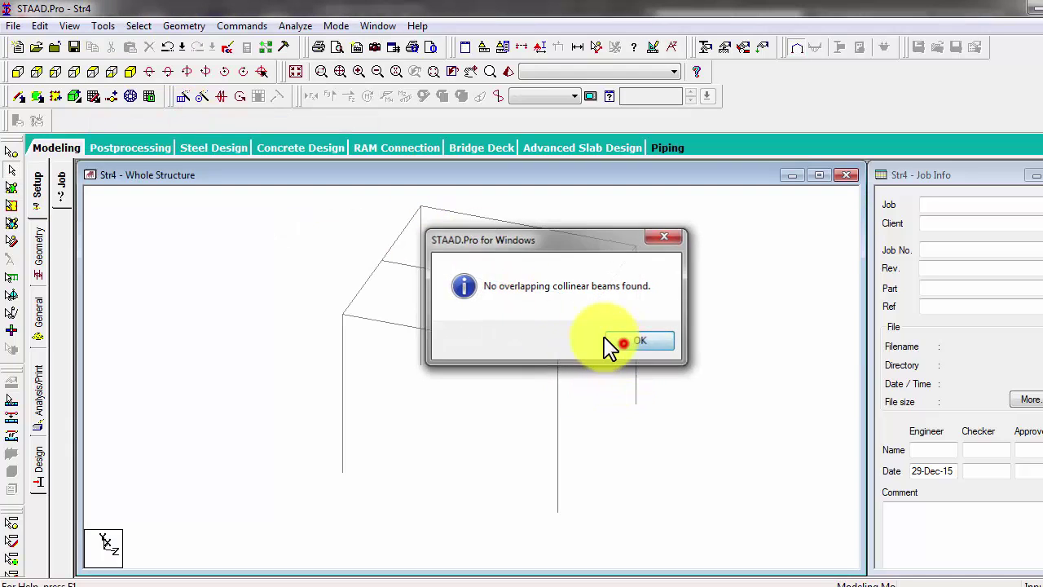